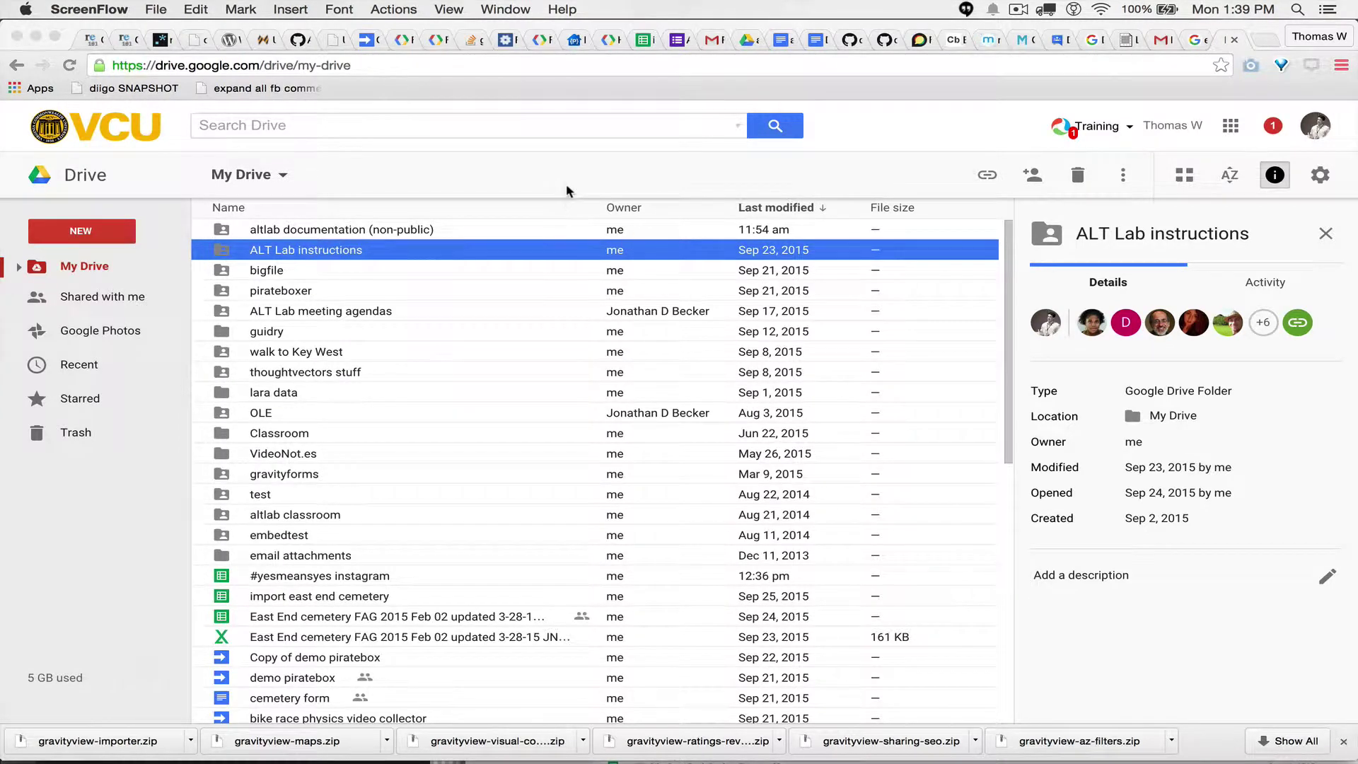
Bring the Google Drive browser window forward and select its address bar
left_click(567, 188)
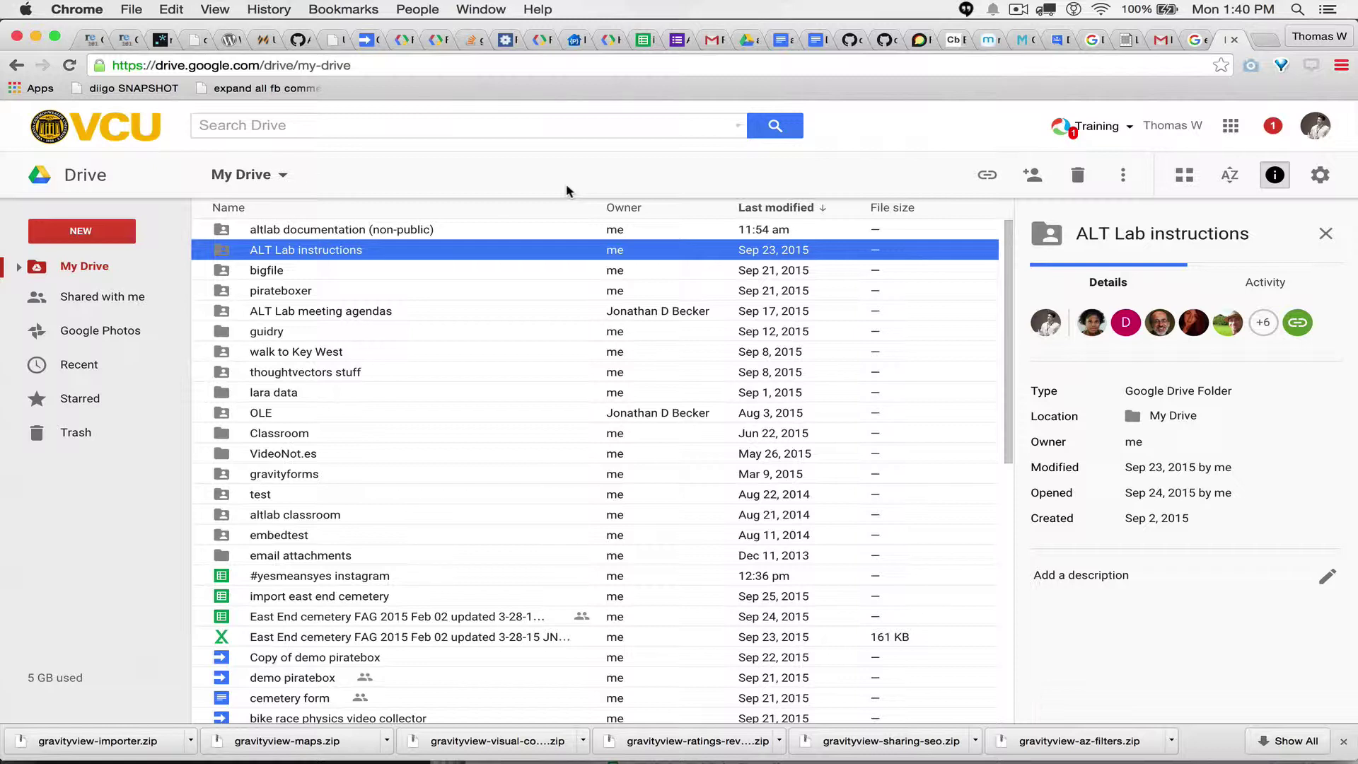
left_click(148, 65)
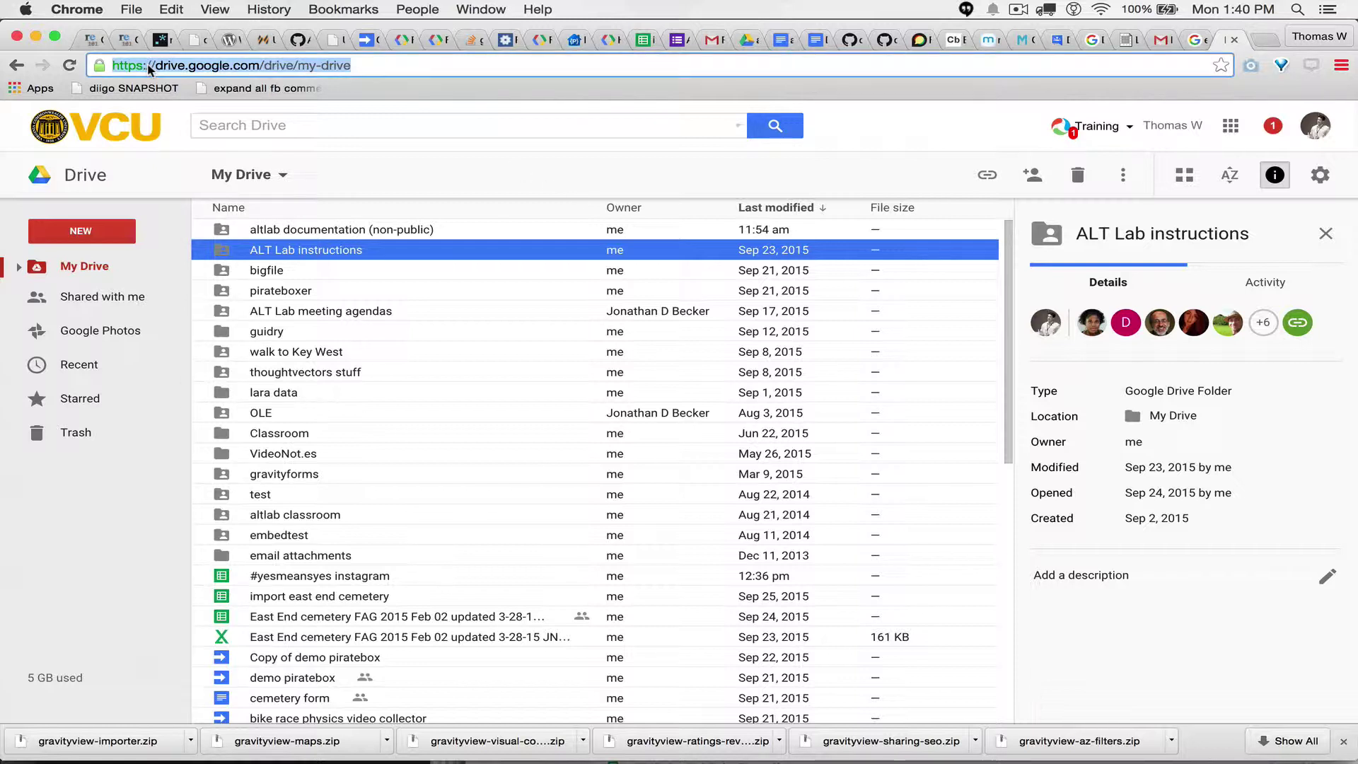
Create a new folder in My Drive named 'for the world'
left_click(92, 238)
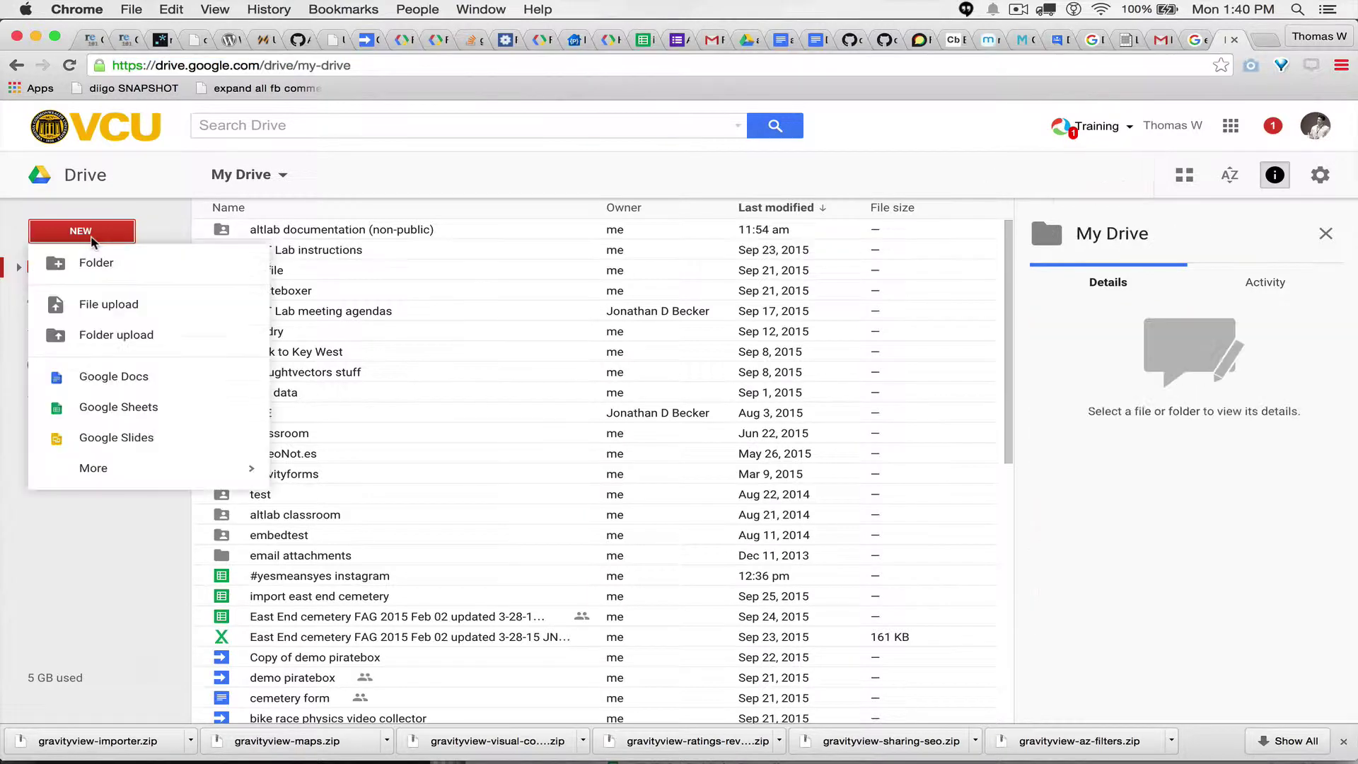
left_click(112, 272)
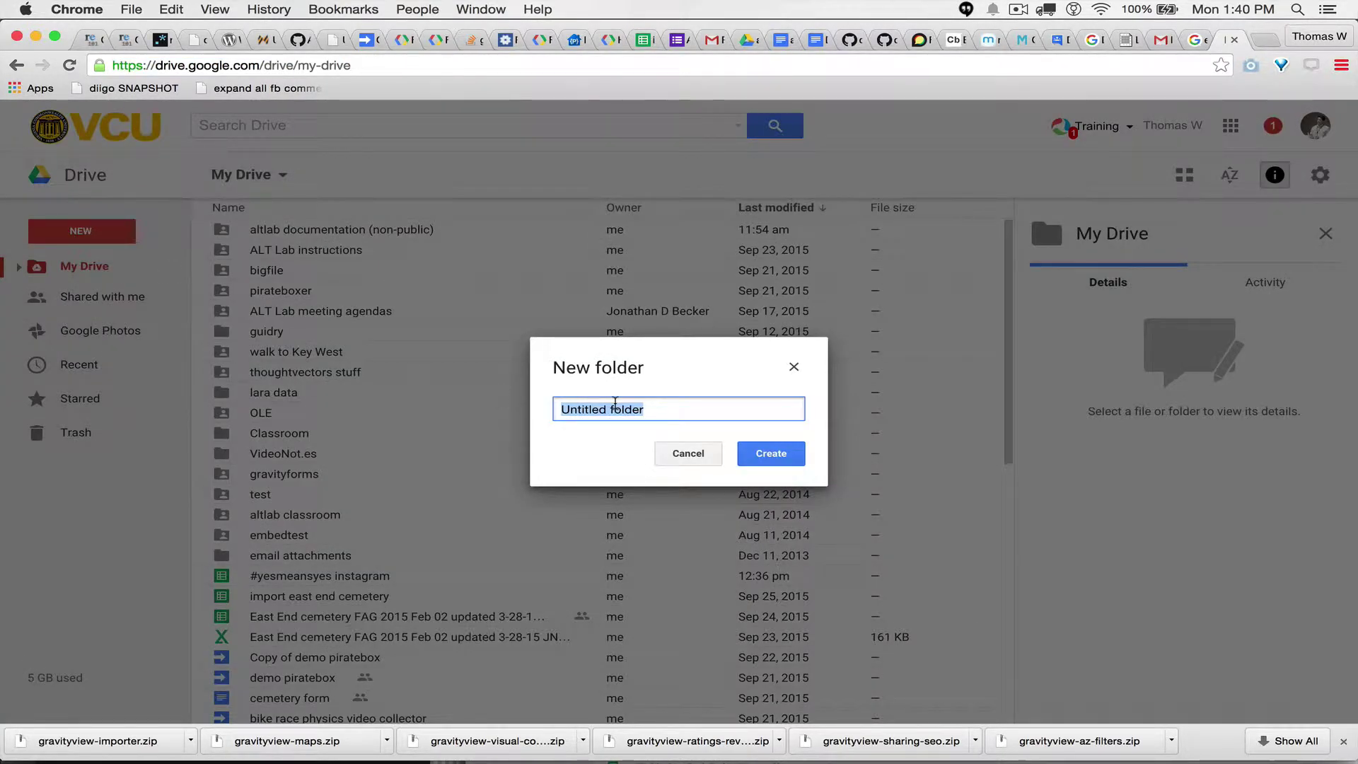
type("for the world")
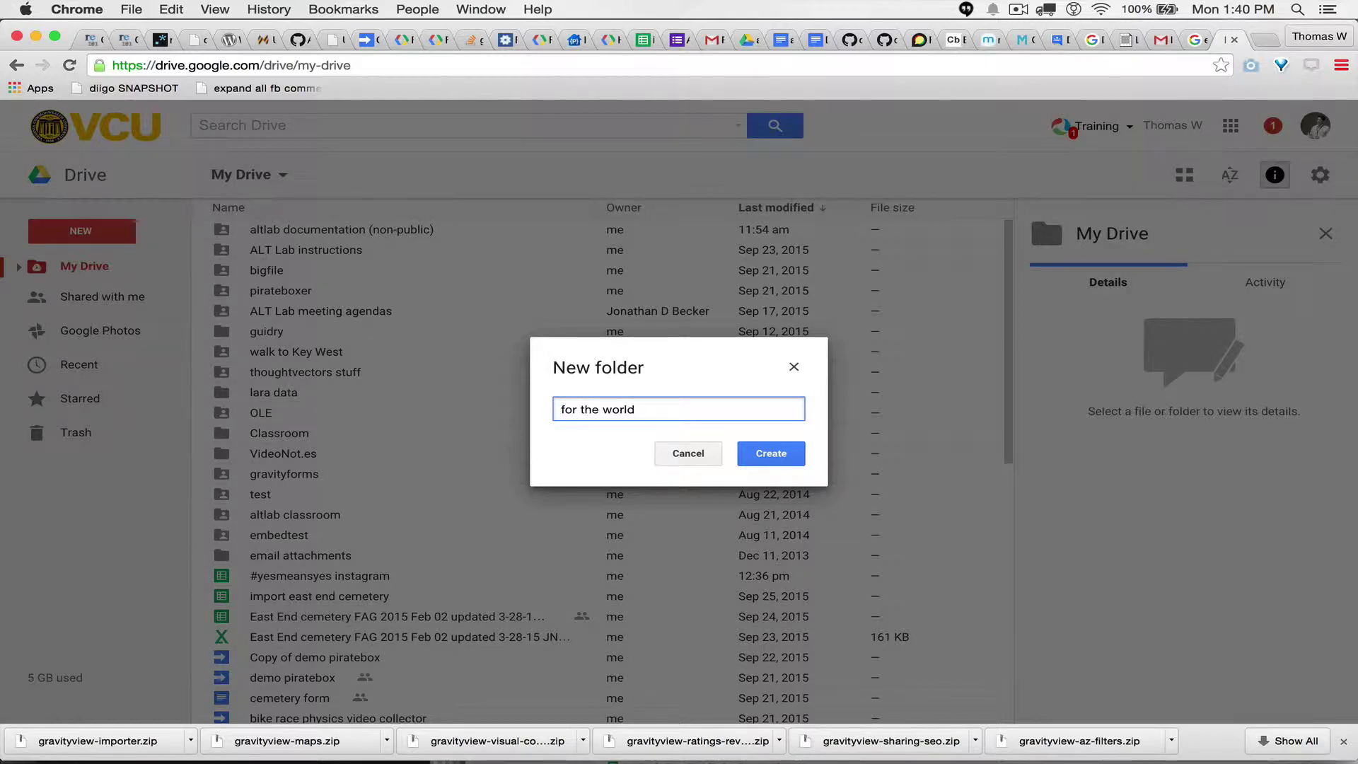
left_click(770, 454)
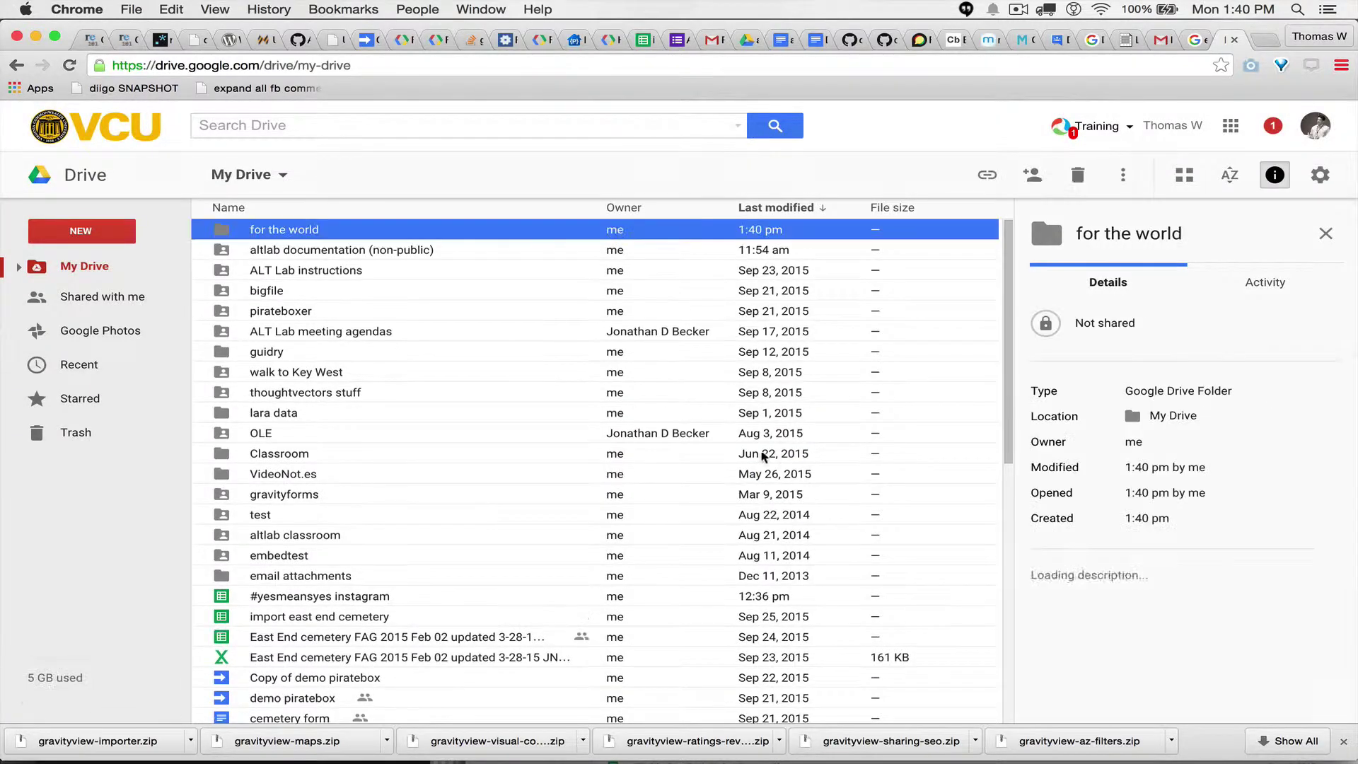
Set the 'for the world' folder's link sharing to On – Public on the web, view only
right_click(401, 235)
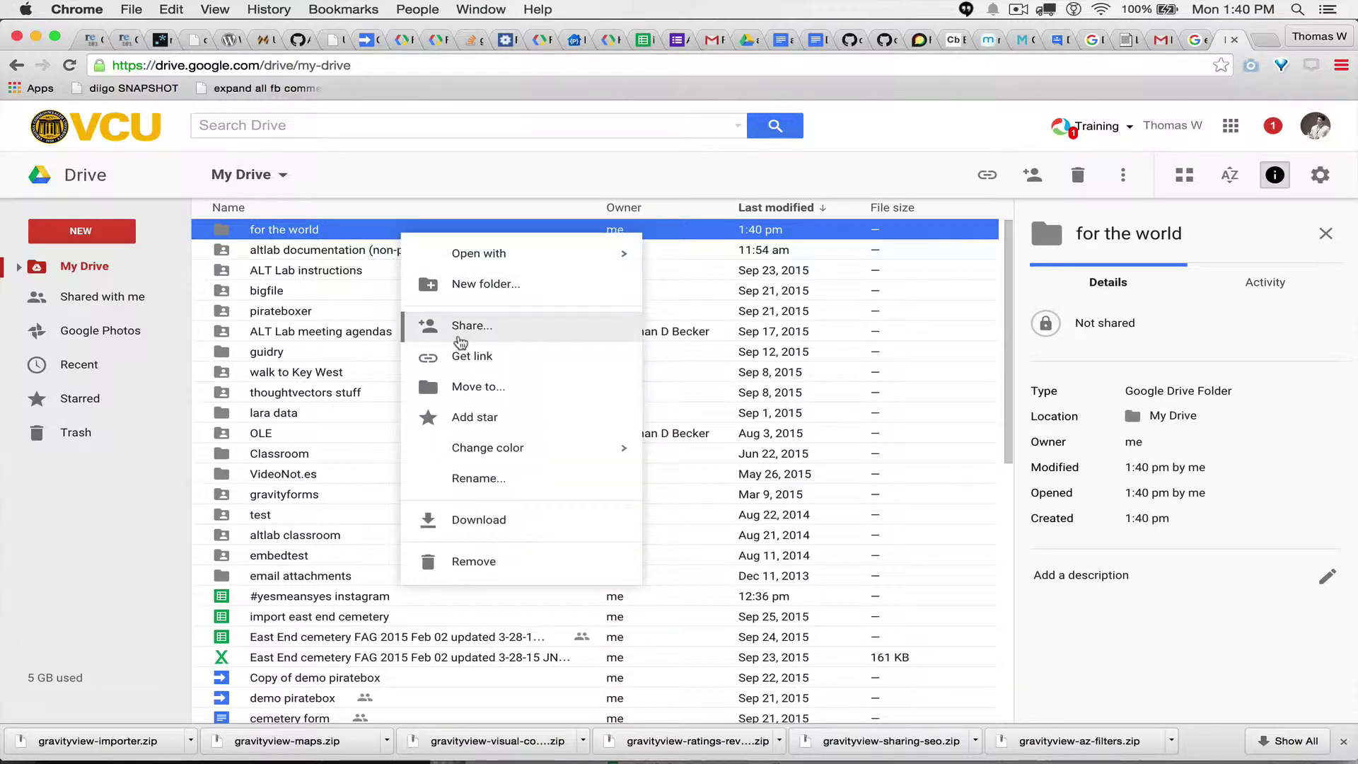
left_click(458, 340)
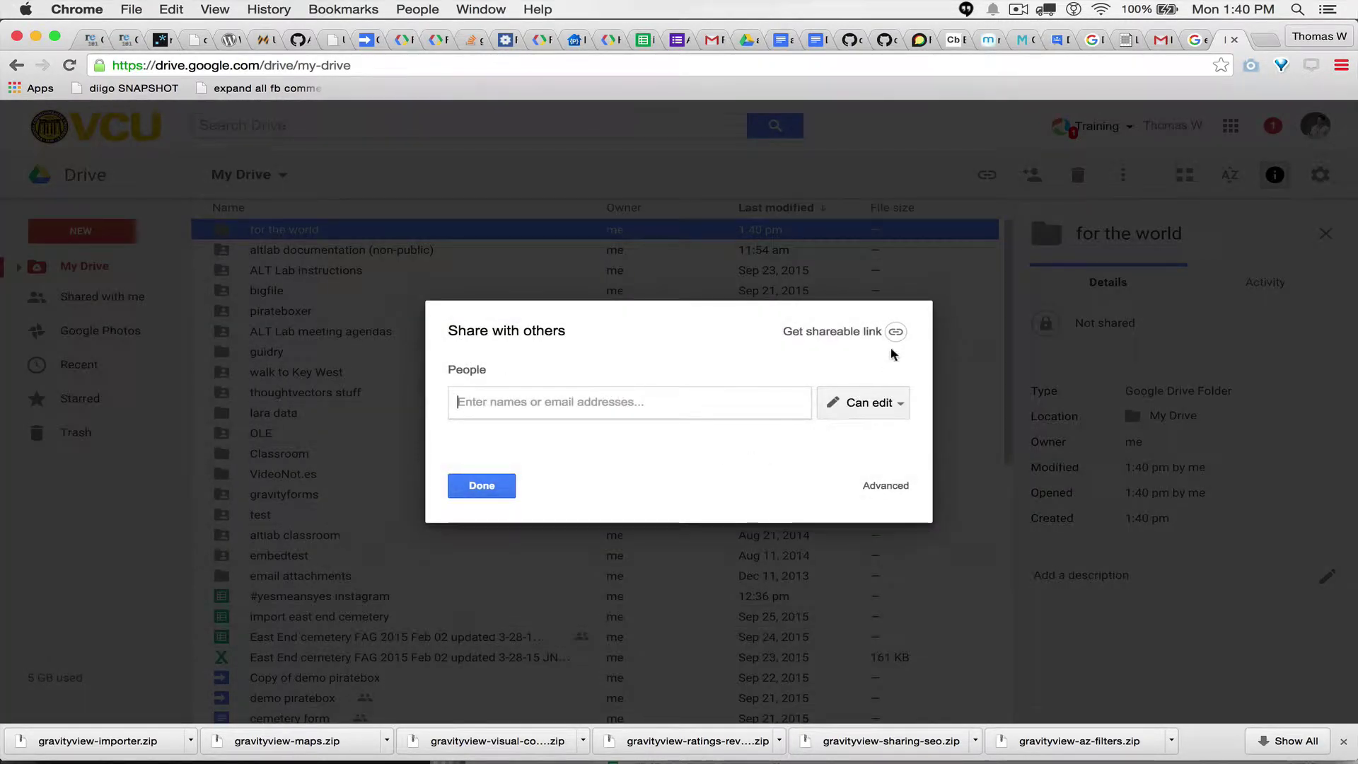
left_click(888, 486)
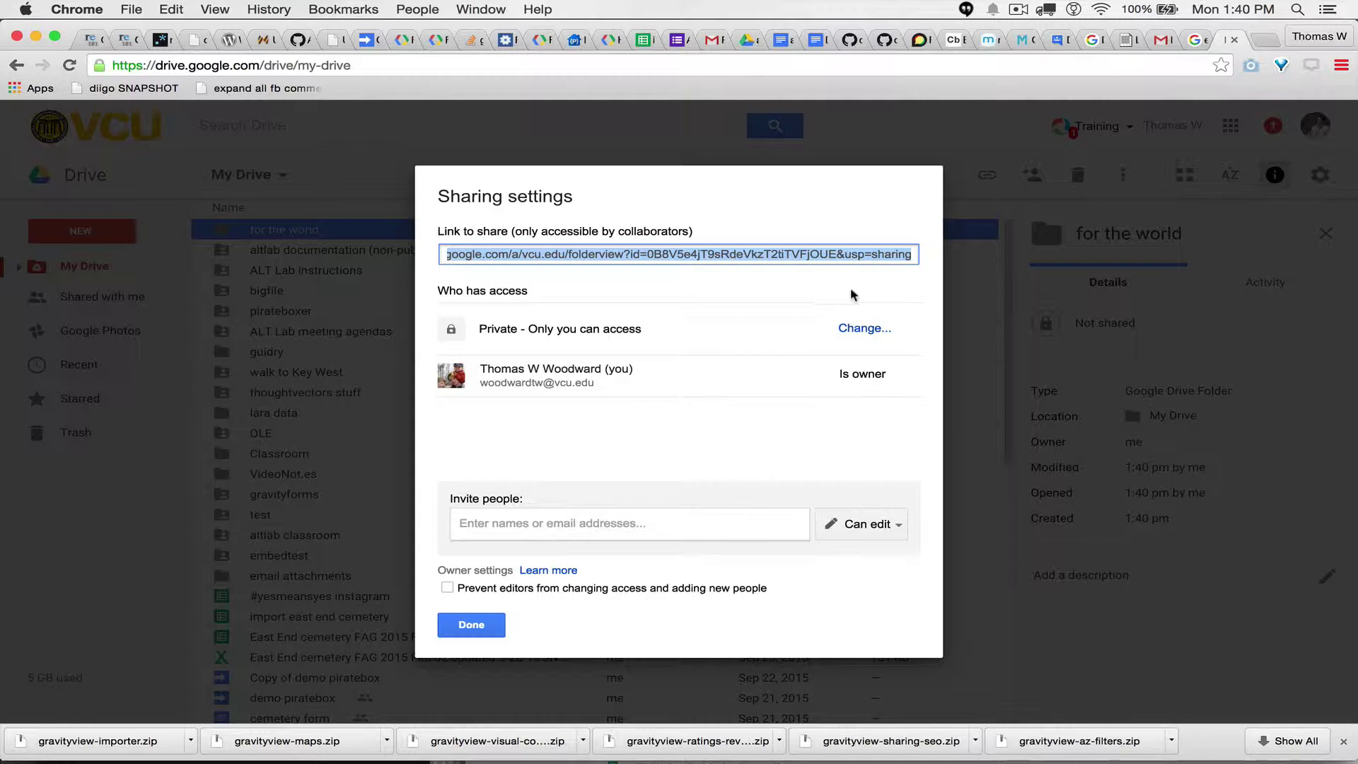
left_click(872, 341)
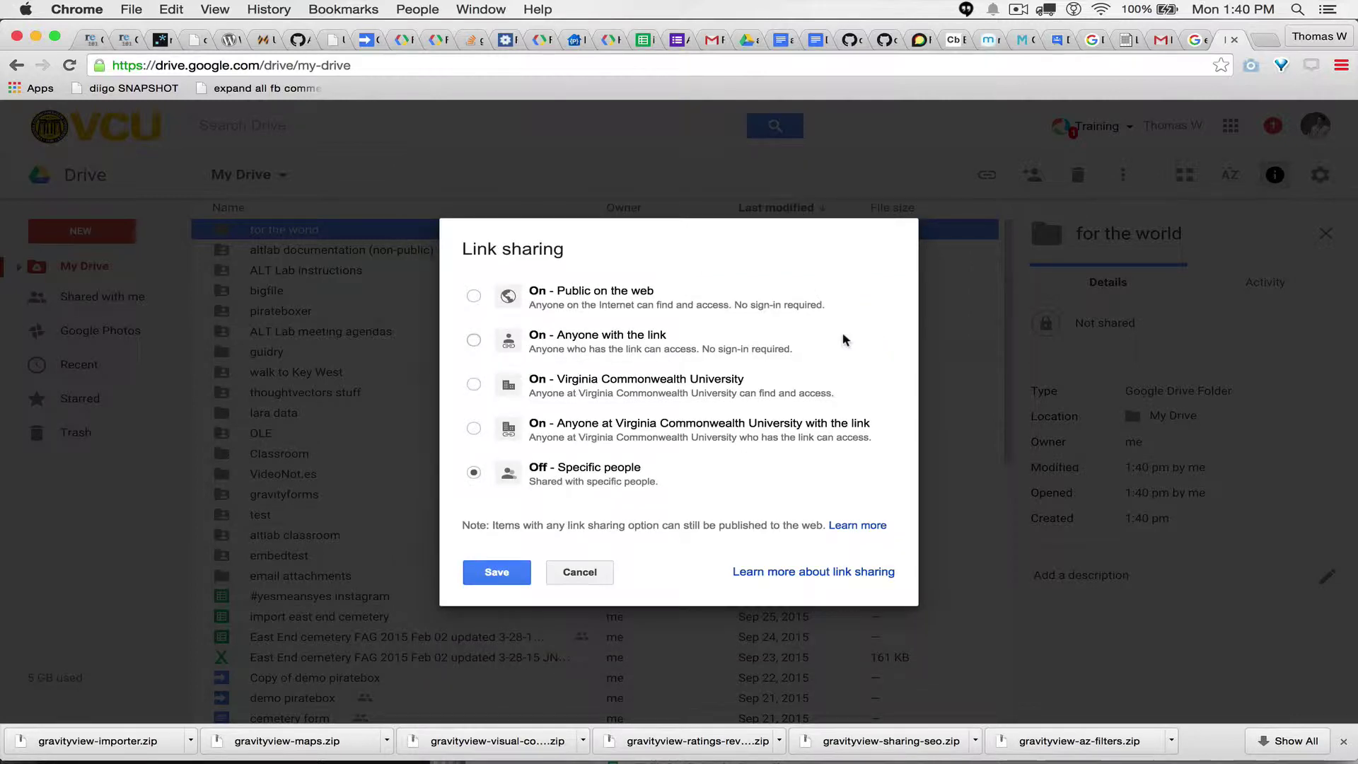
left_click(473, 295)
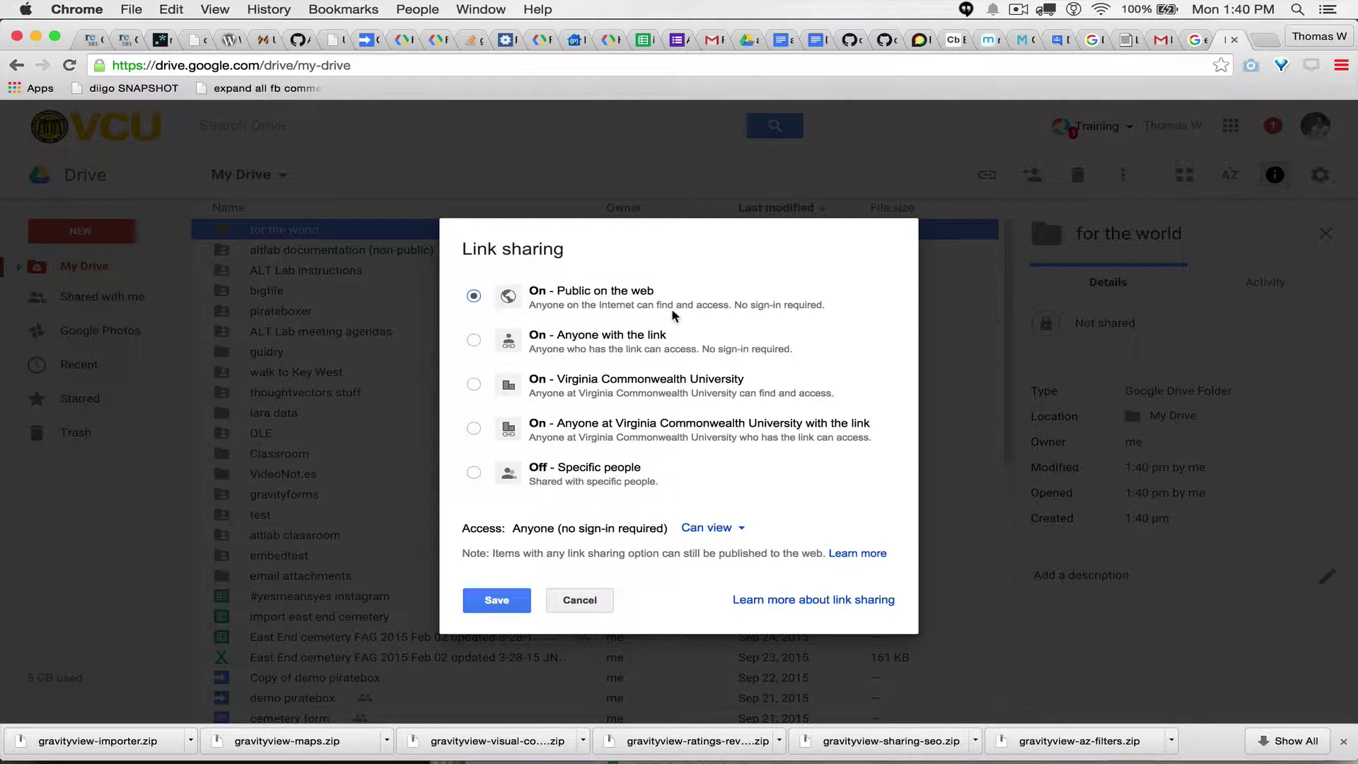
left_click(497, 601)
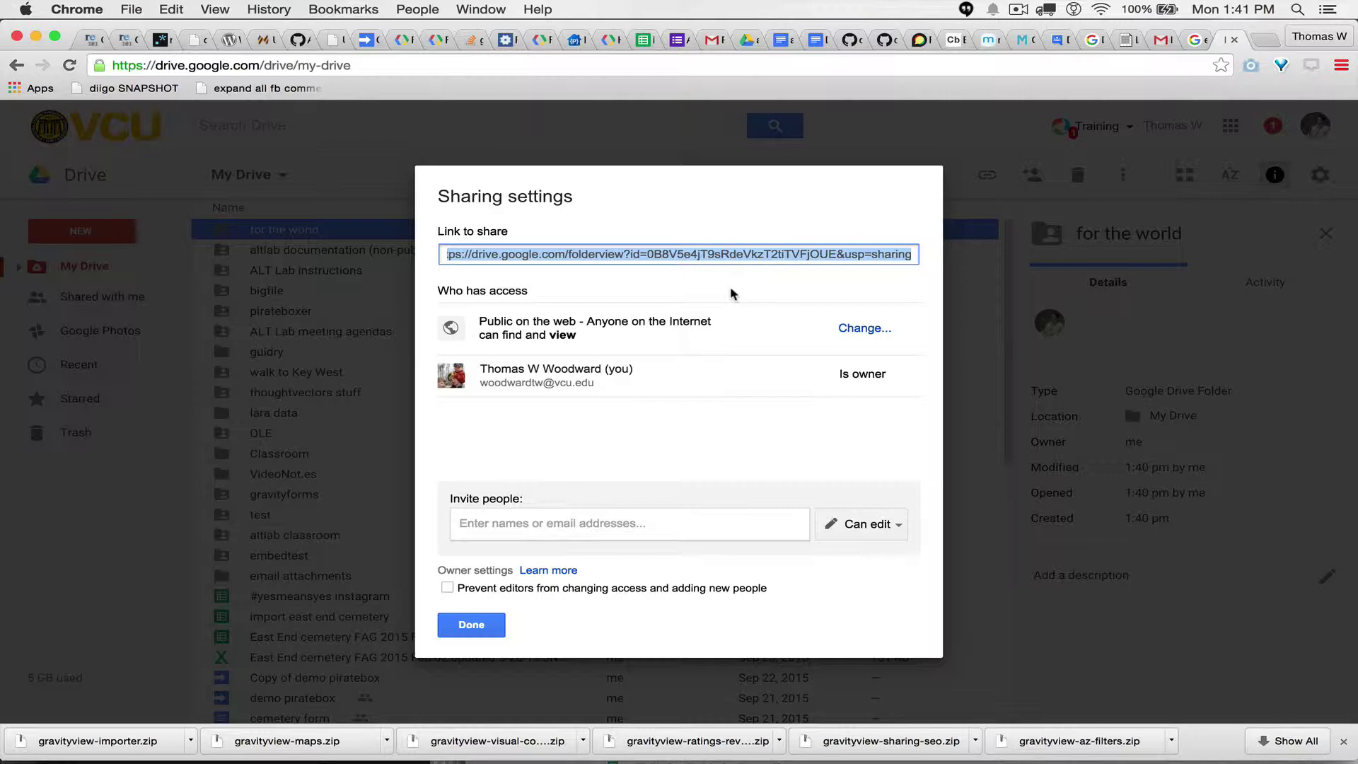
left_click(488, 626)
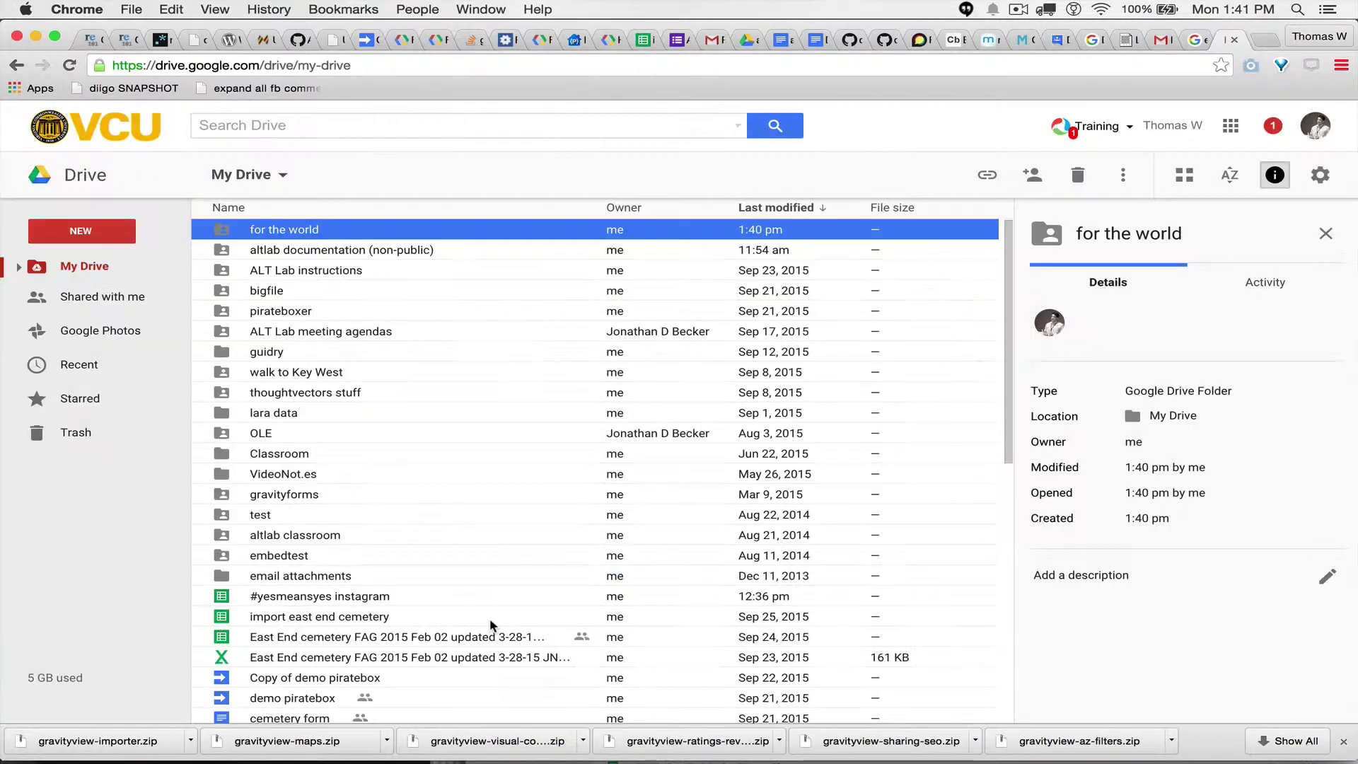
Open the 'for the world' folder and upload the 1.00.00 PM screenshot from the desktop
double_click(352, 229)
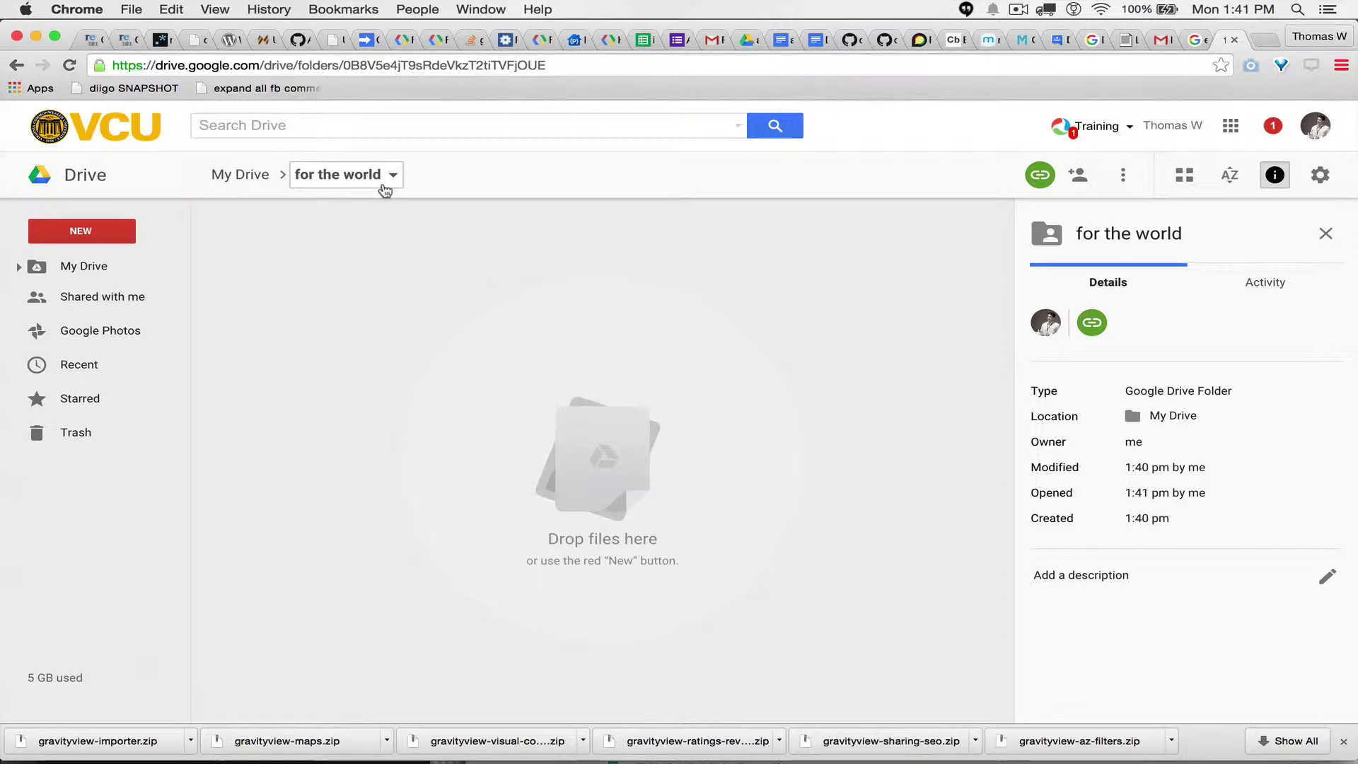
key("super+Tab")
key("super+Tab")
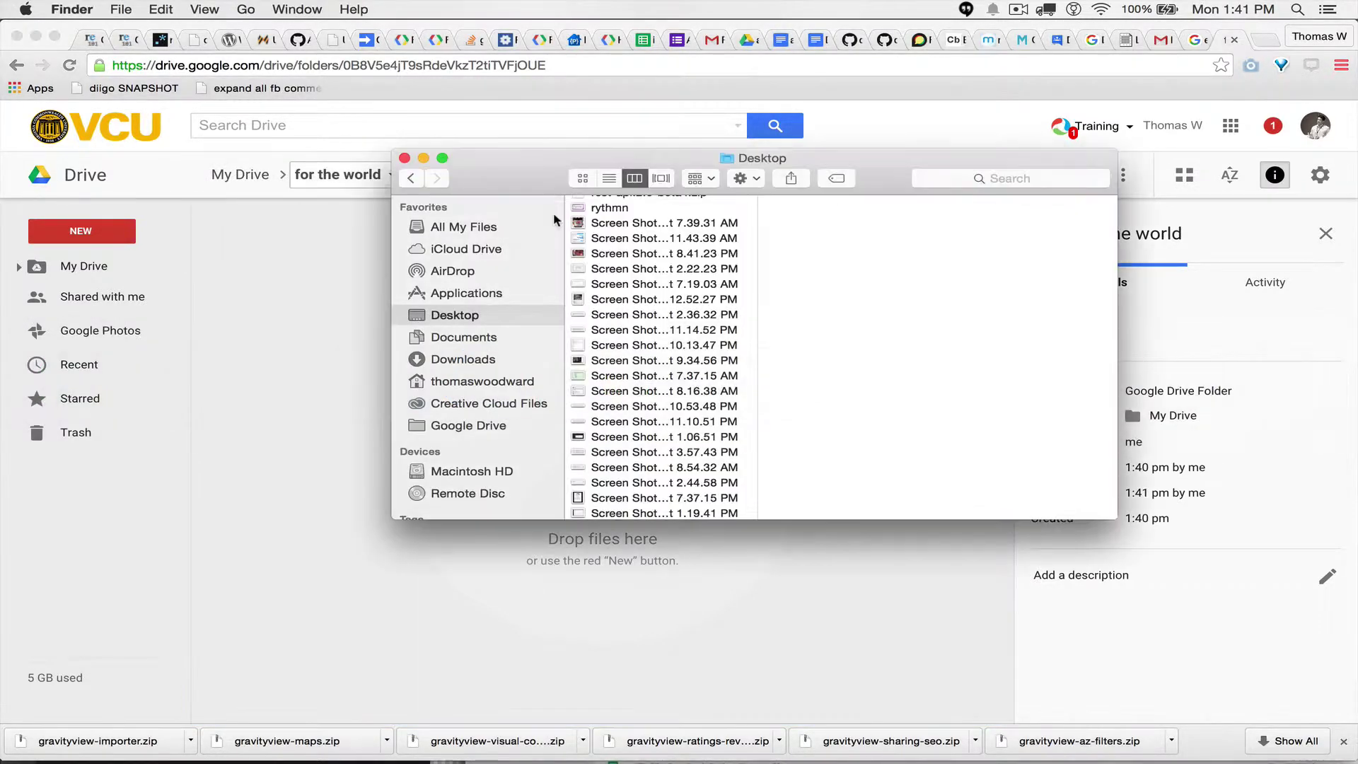
scroll(725, 273, "up", 5)
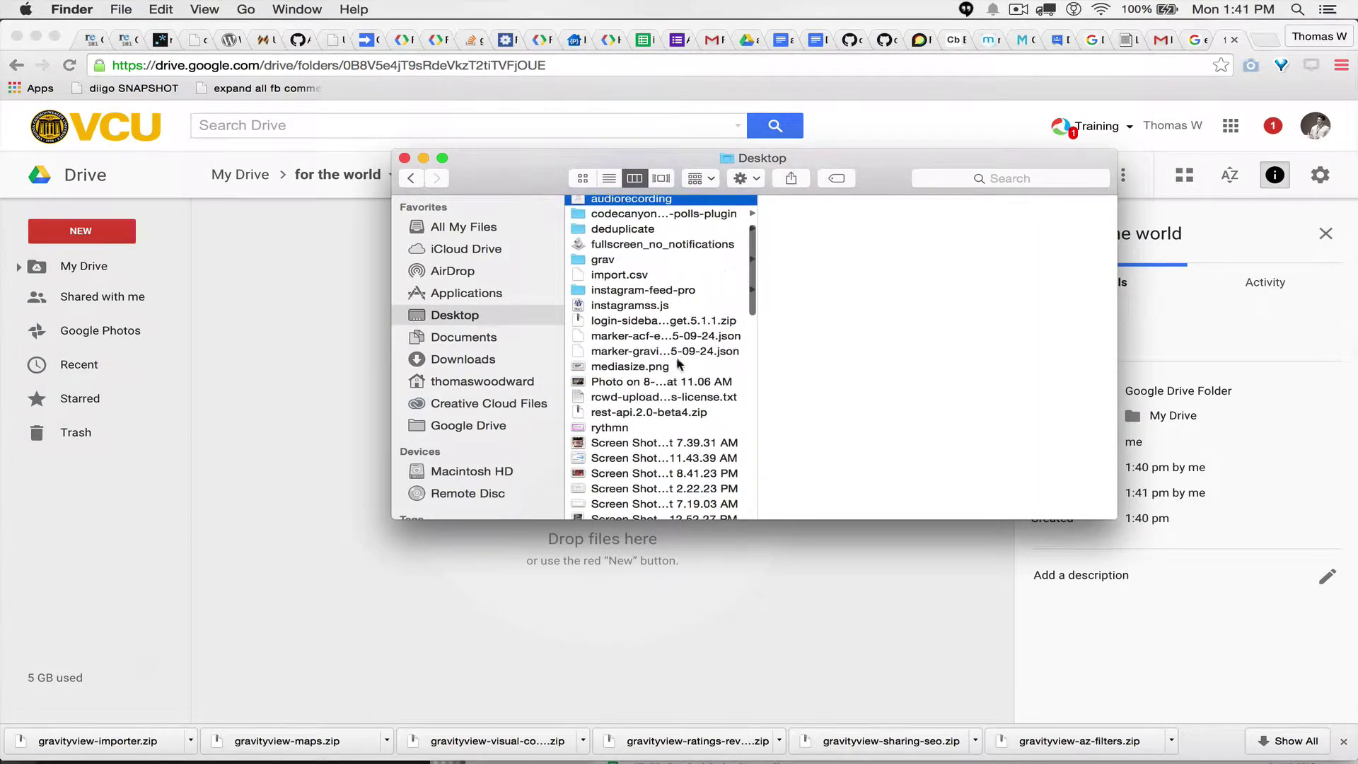
scroll(677, 375, "down", 10)
left_click(676, 383)
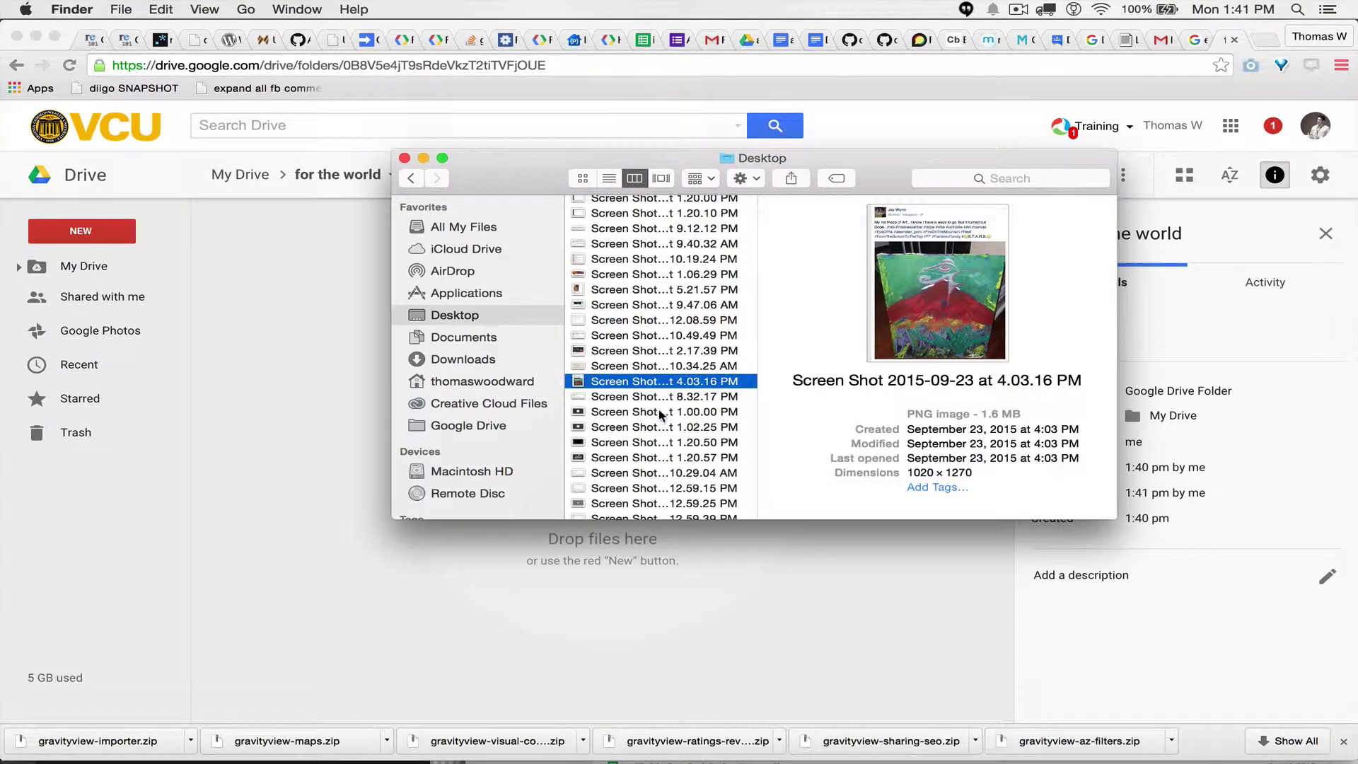
left_click(656, 416)
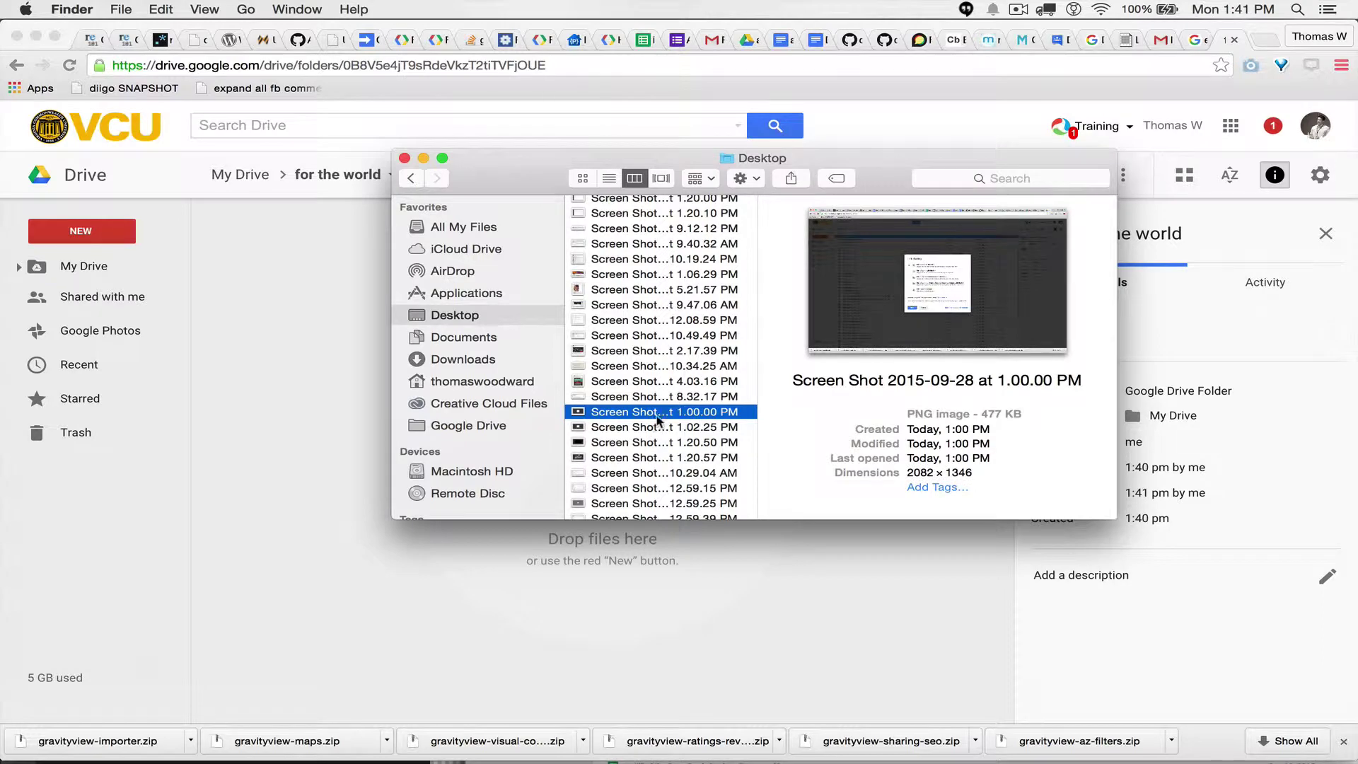
left_click_drag(658, 417, 607, 315)
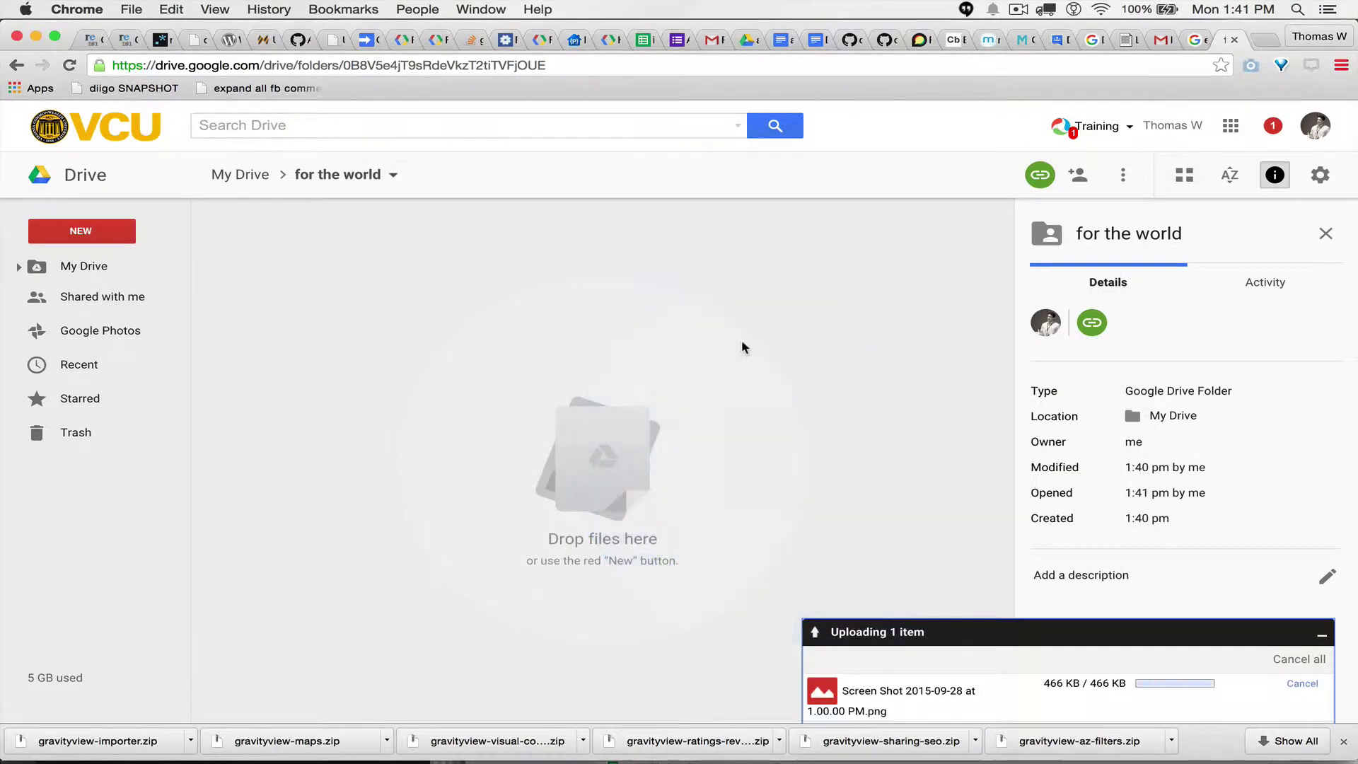
Upload videotest.mov and audiorecording.m4a into the folder and dismiss the upload panels
key("super+Tab")
scroll(645, 379, "down", 5)
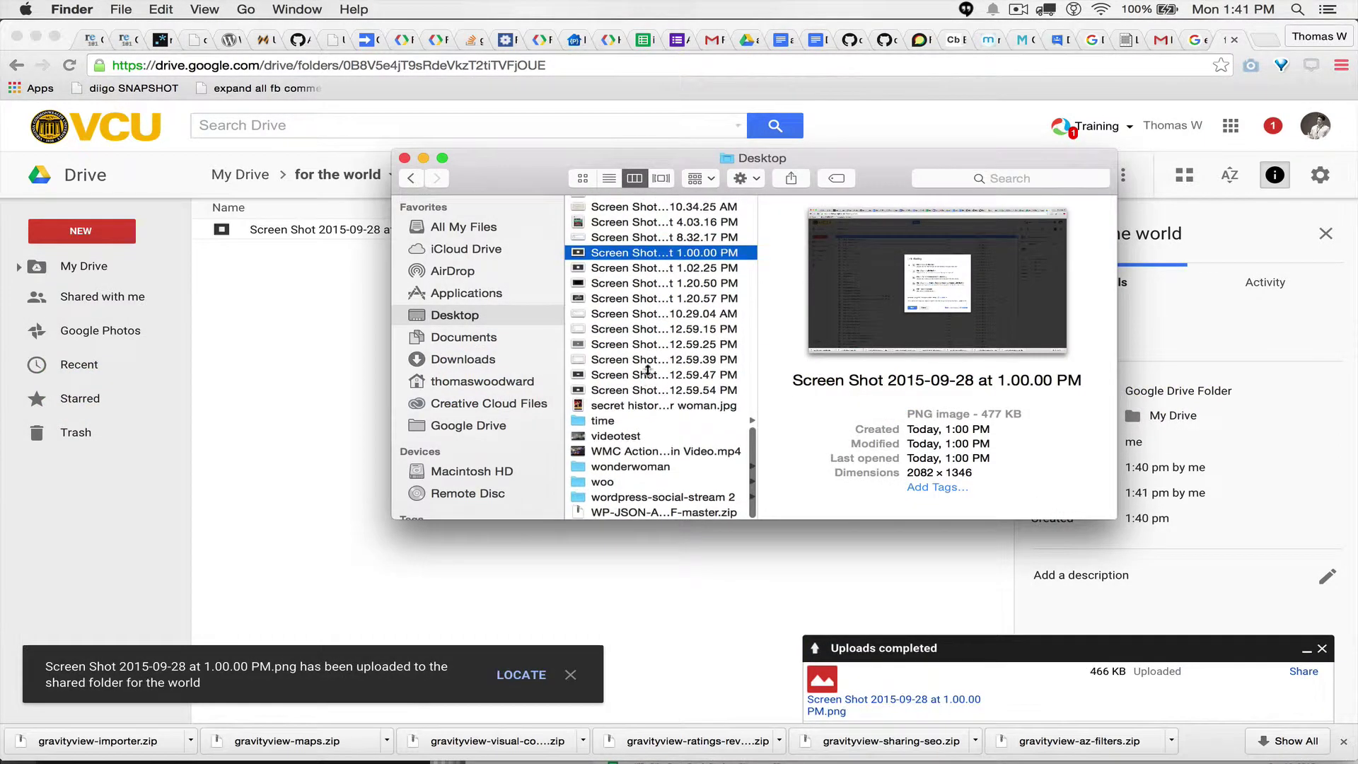
left_click_drag(610, 439, 283, 404)
key("super+Tab")
scroll(699, 411, "up", 10)
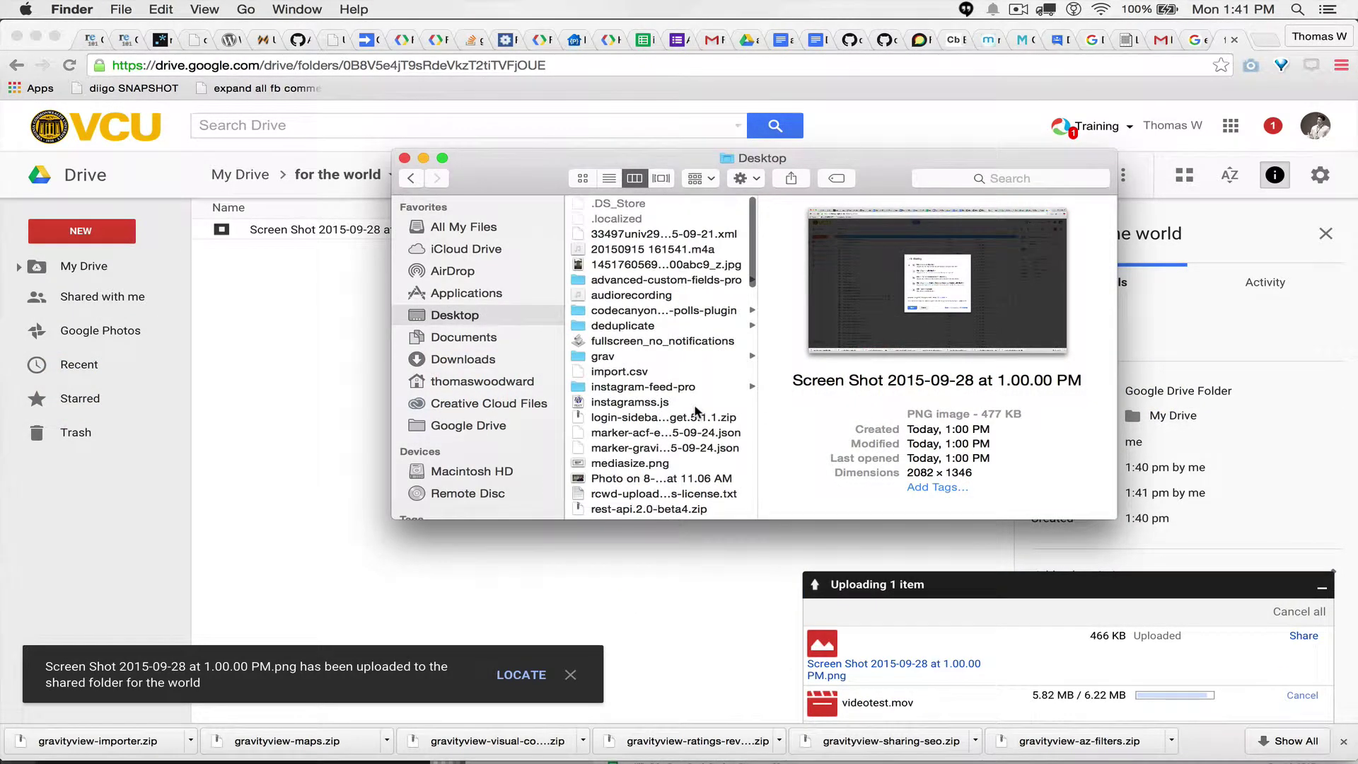
left_click_drag(639, 297, 687, 408)
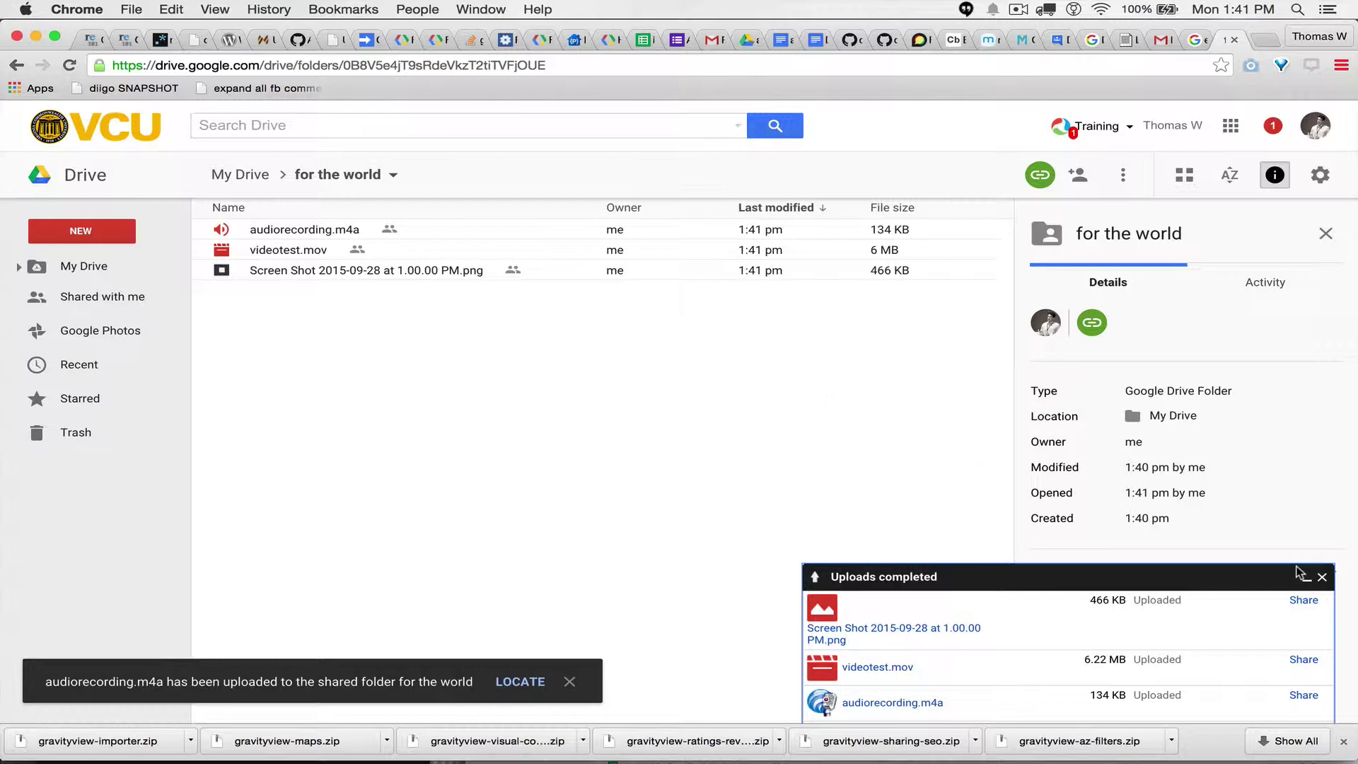
left_click(1322, 578)
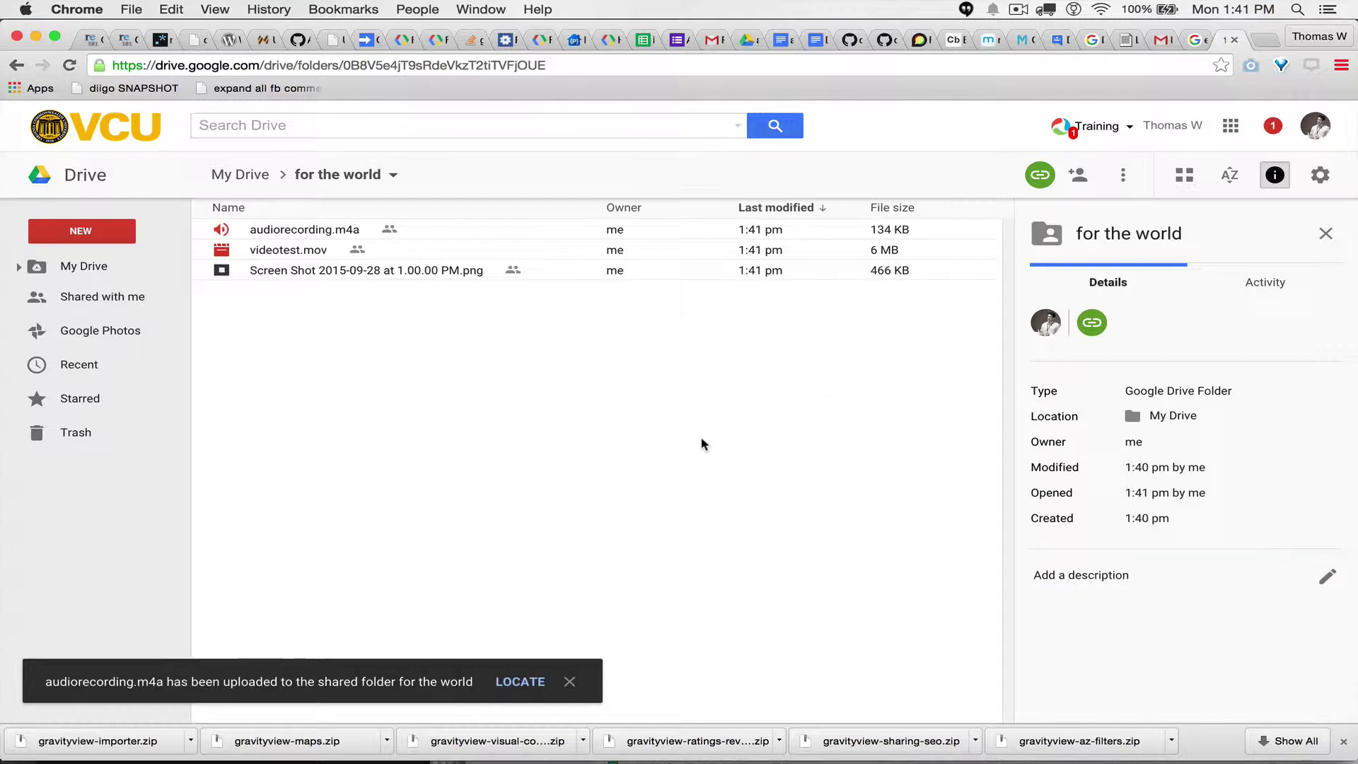
left_click(569, 681)
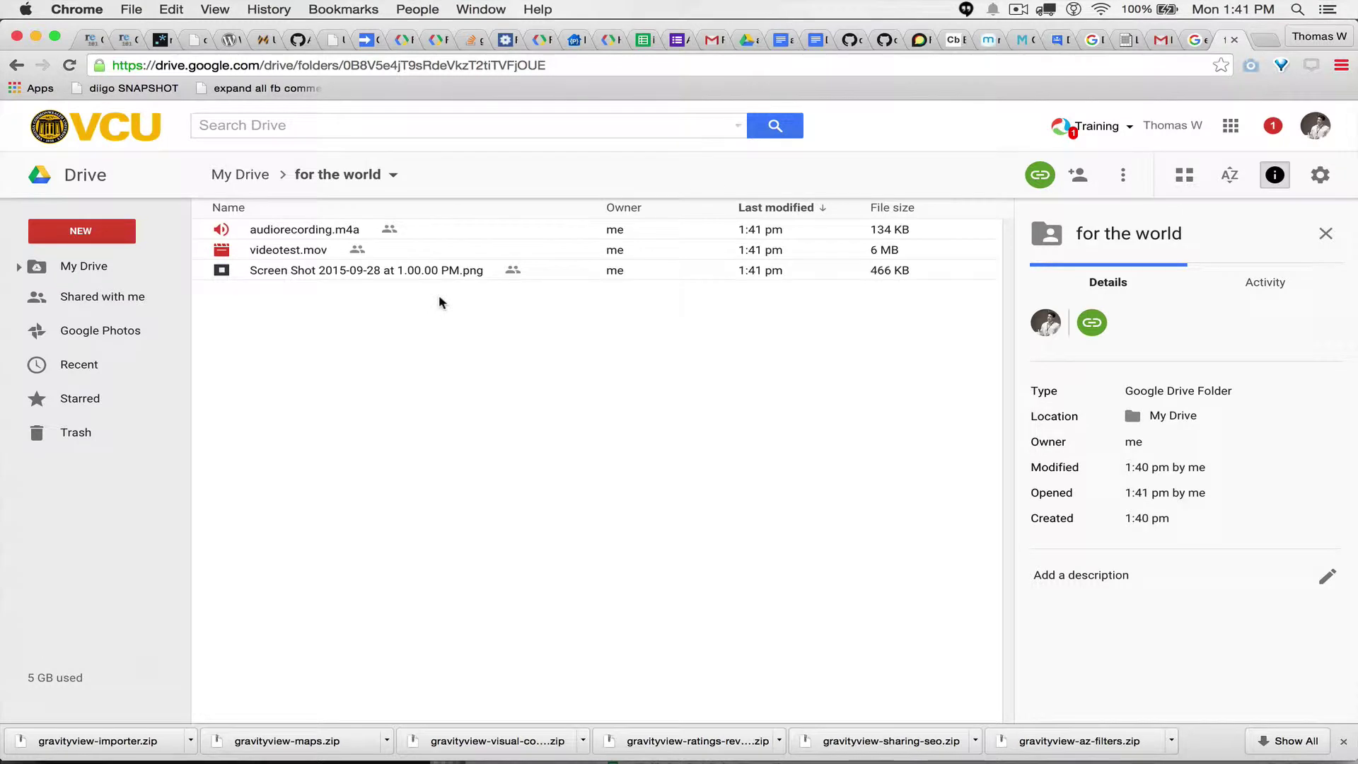
Get the screenshot's 640×480 iframe code from Embed item on its pop-out page and select it
double_click(390, 272)
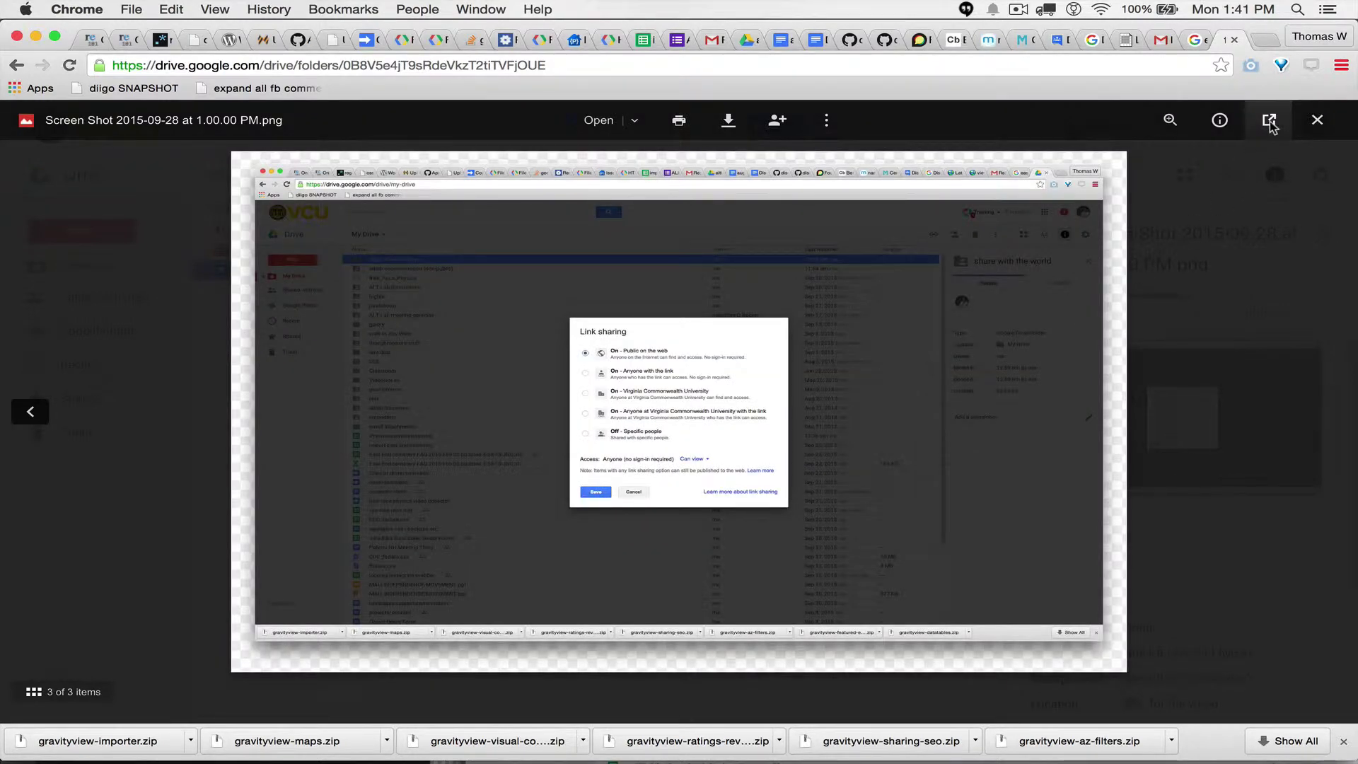
left_click(1270, 122)
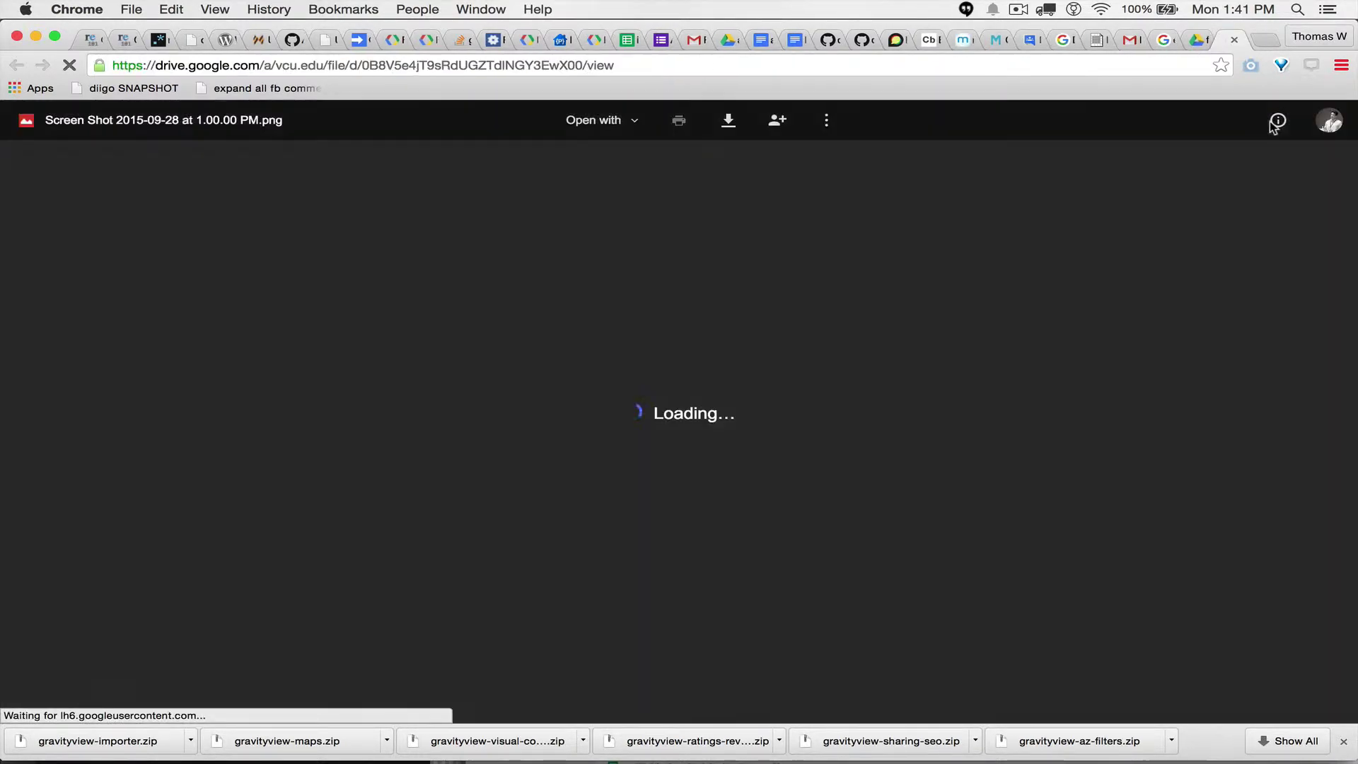
left_click(826, 124)
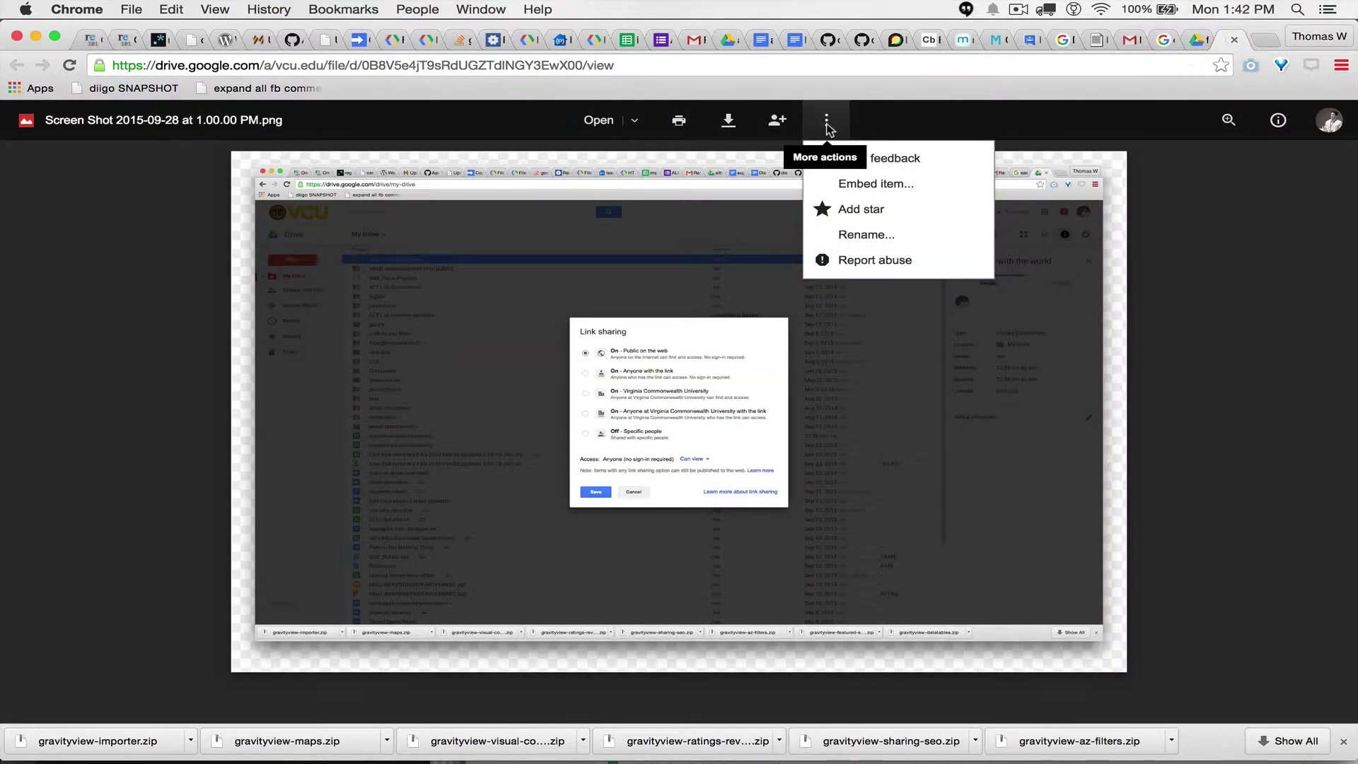
left_click(877, 185)
left_click(643, 430)
key("super+c")
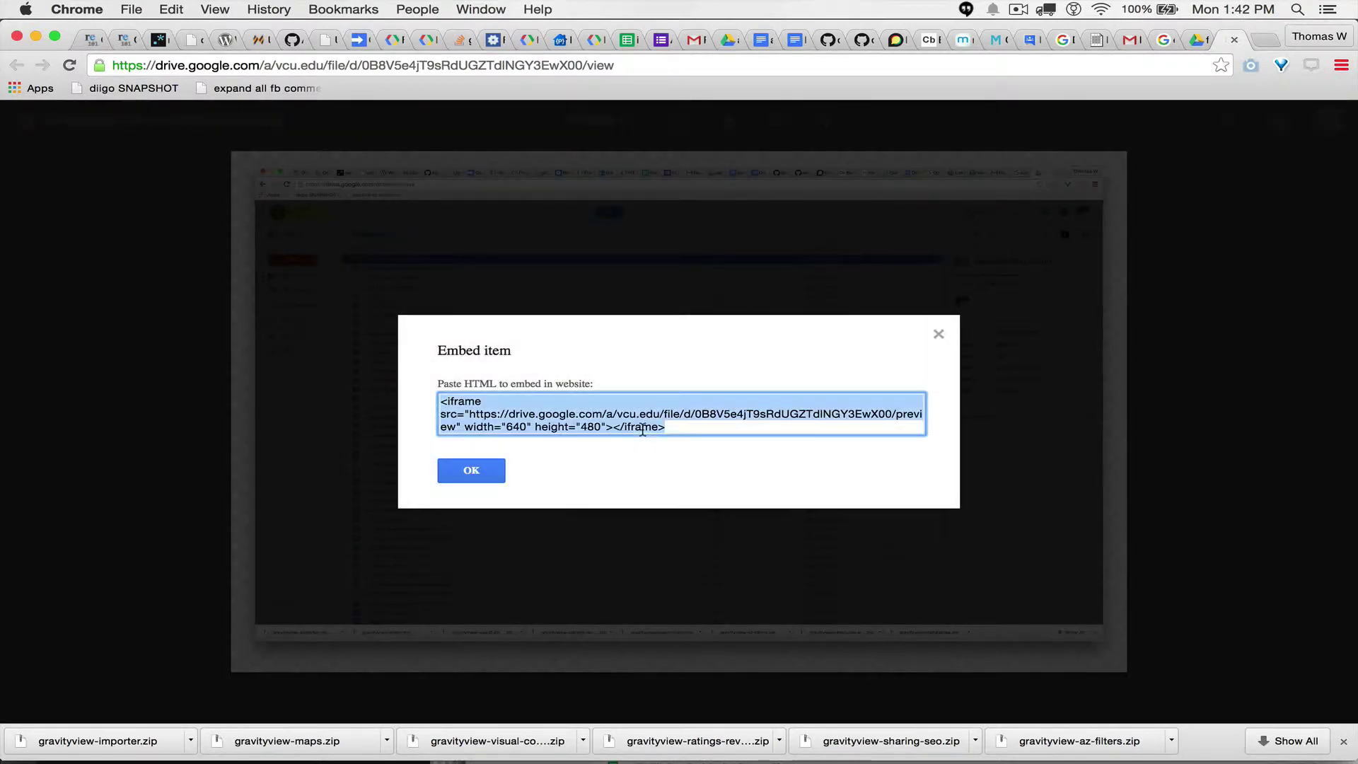
Replace the post's img tag with the screenshot iframe and delete the two older iframe embeds
key("super+grave")
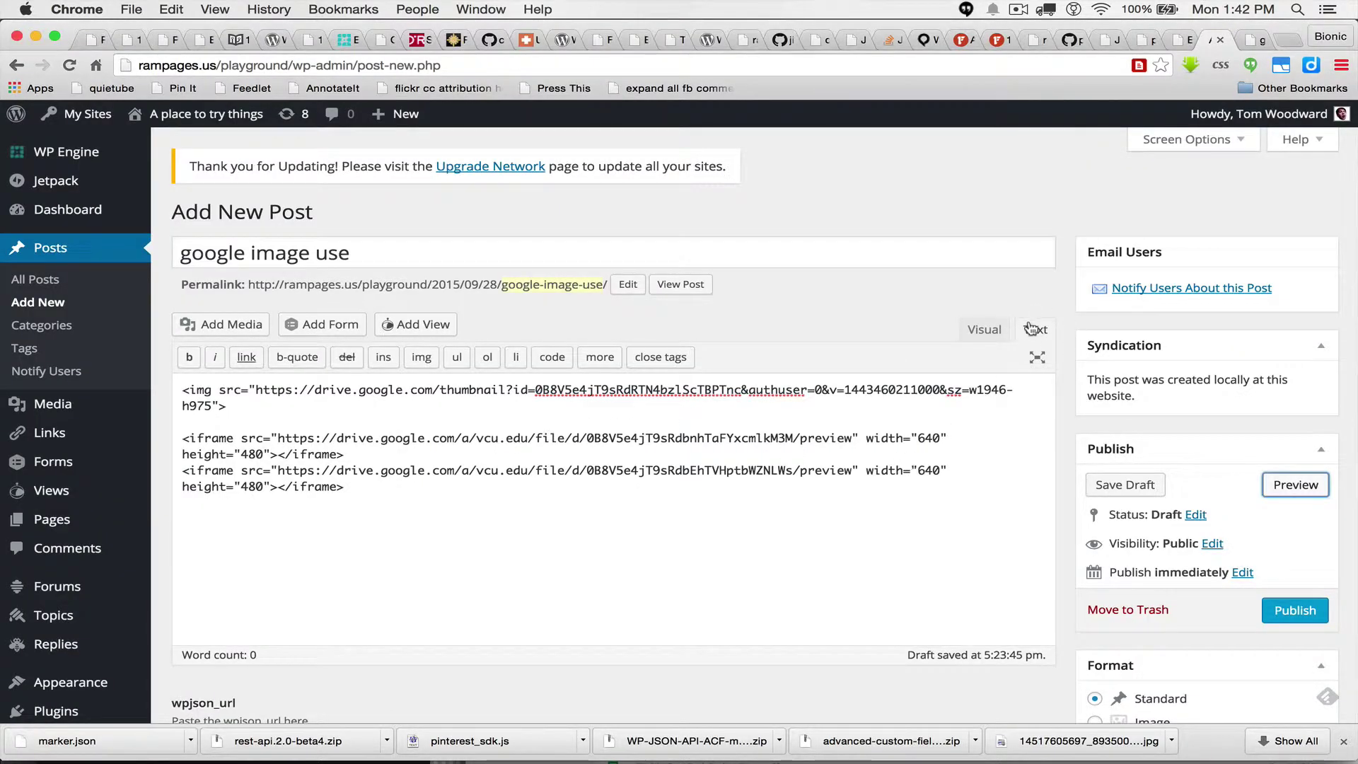
triple_click(672, 389)
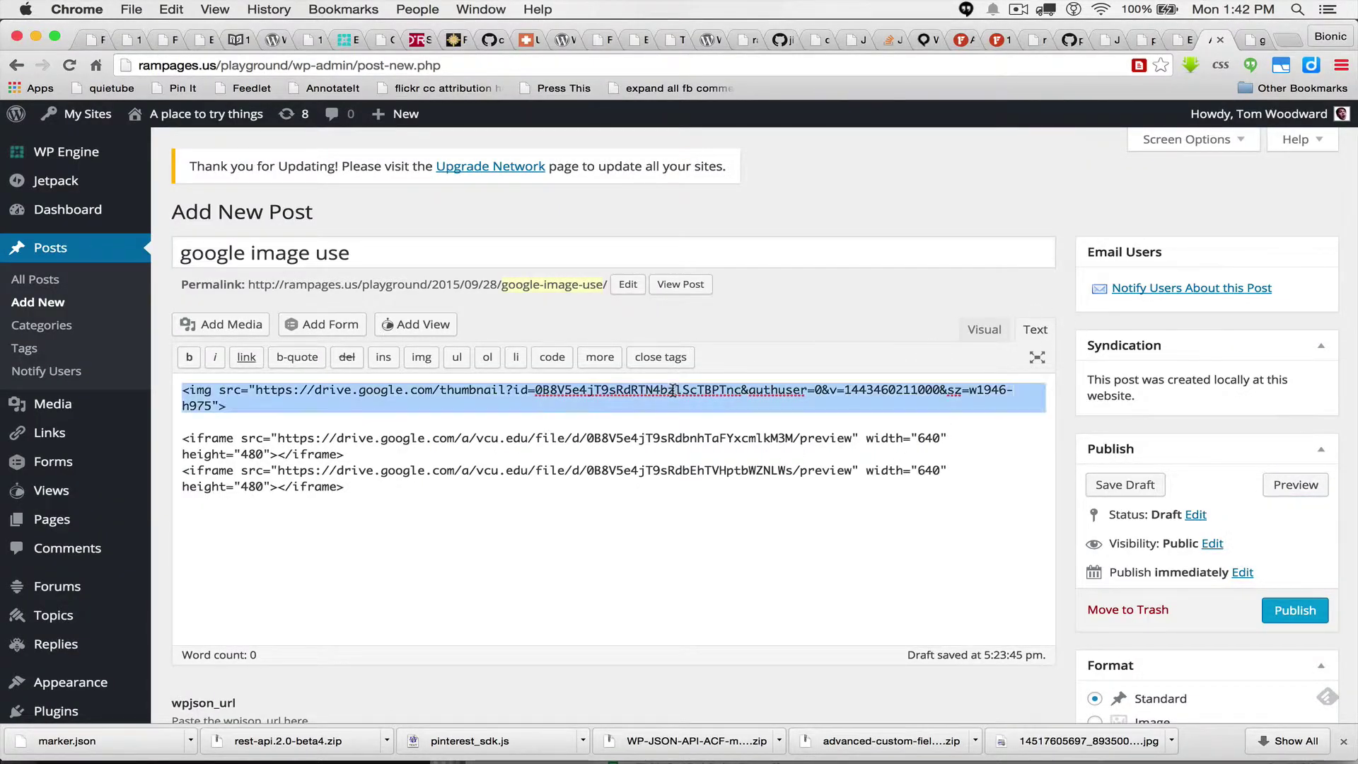
key("super+v")
key("Return")
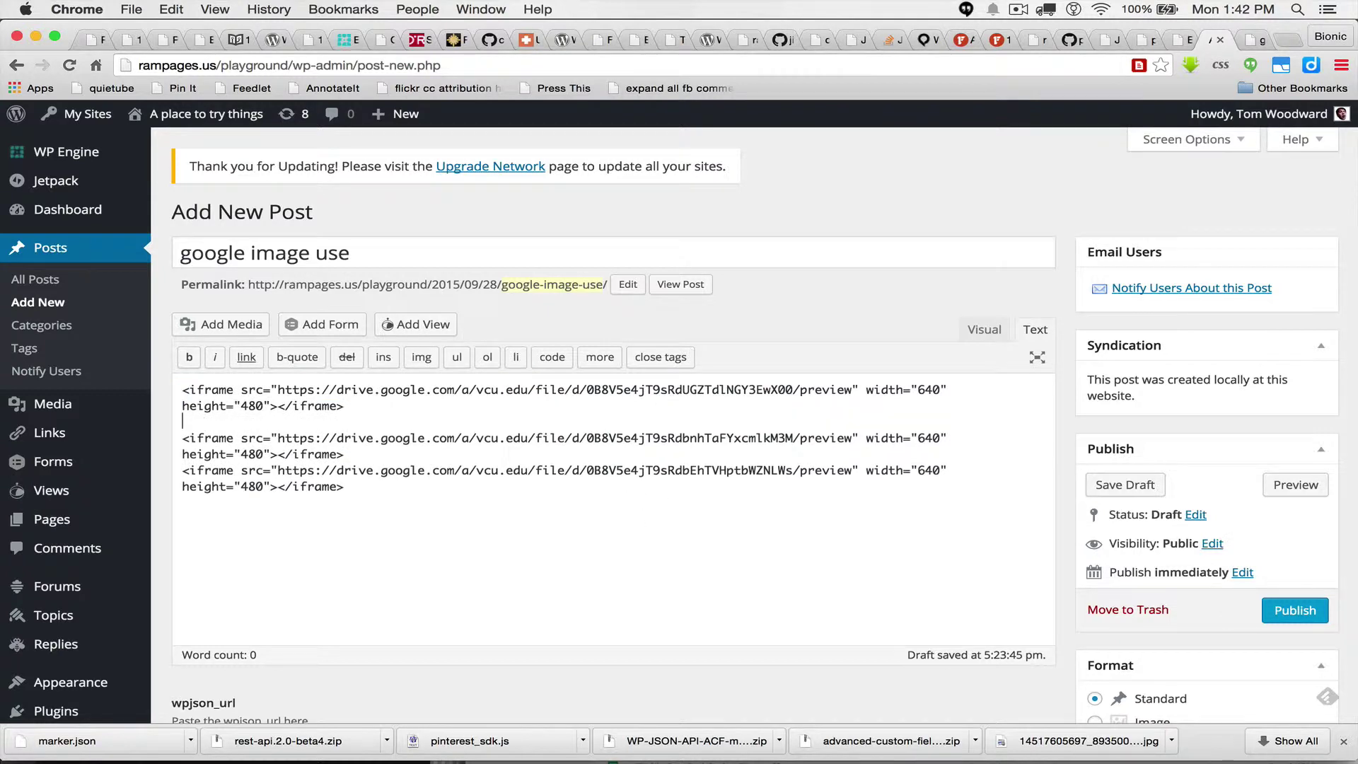
key("Return")
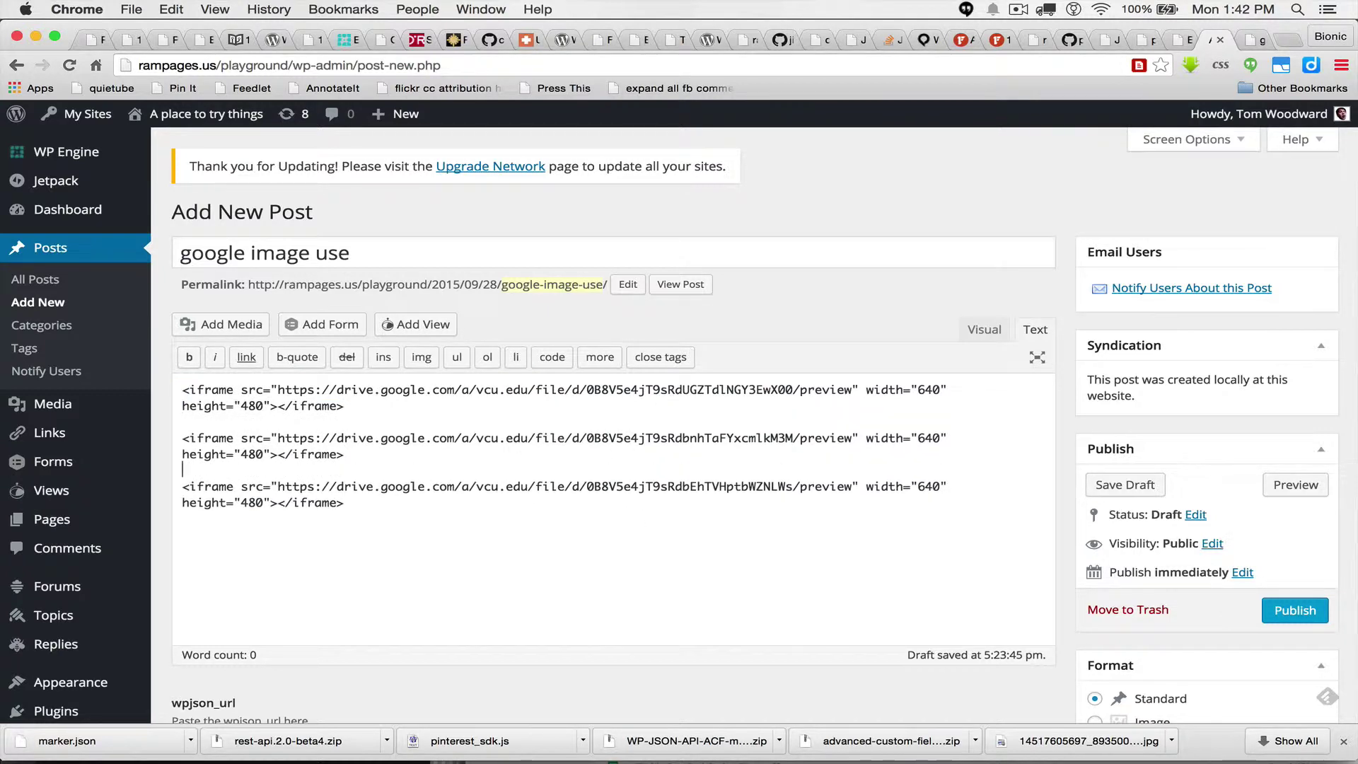
left_click_drag(343, 504, 182, 439)
key("BackSpace")
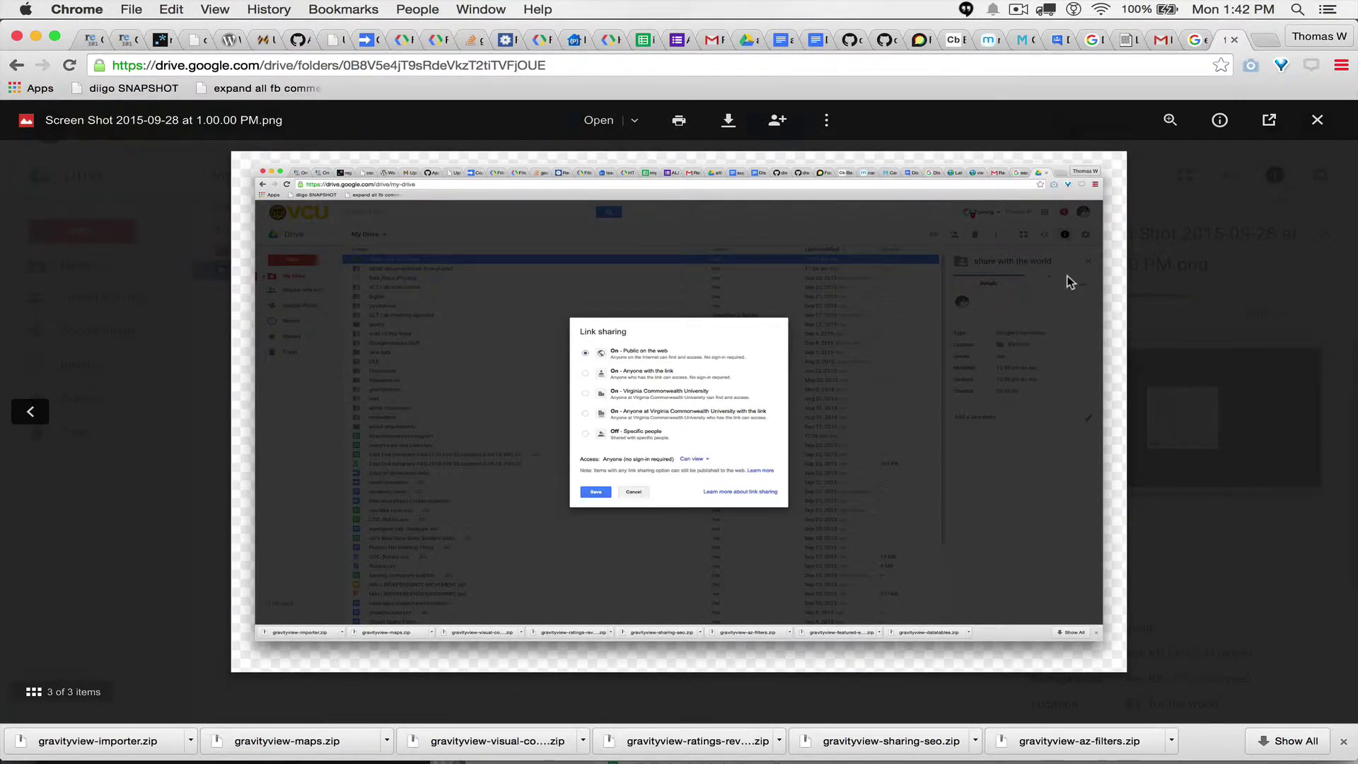
Copy the 640×480 iframe embed code for audiorecording.m4a from its Embed item dialog
left_click(1181, 287)
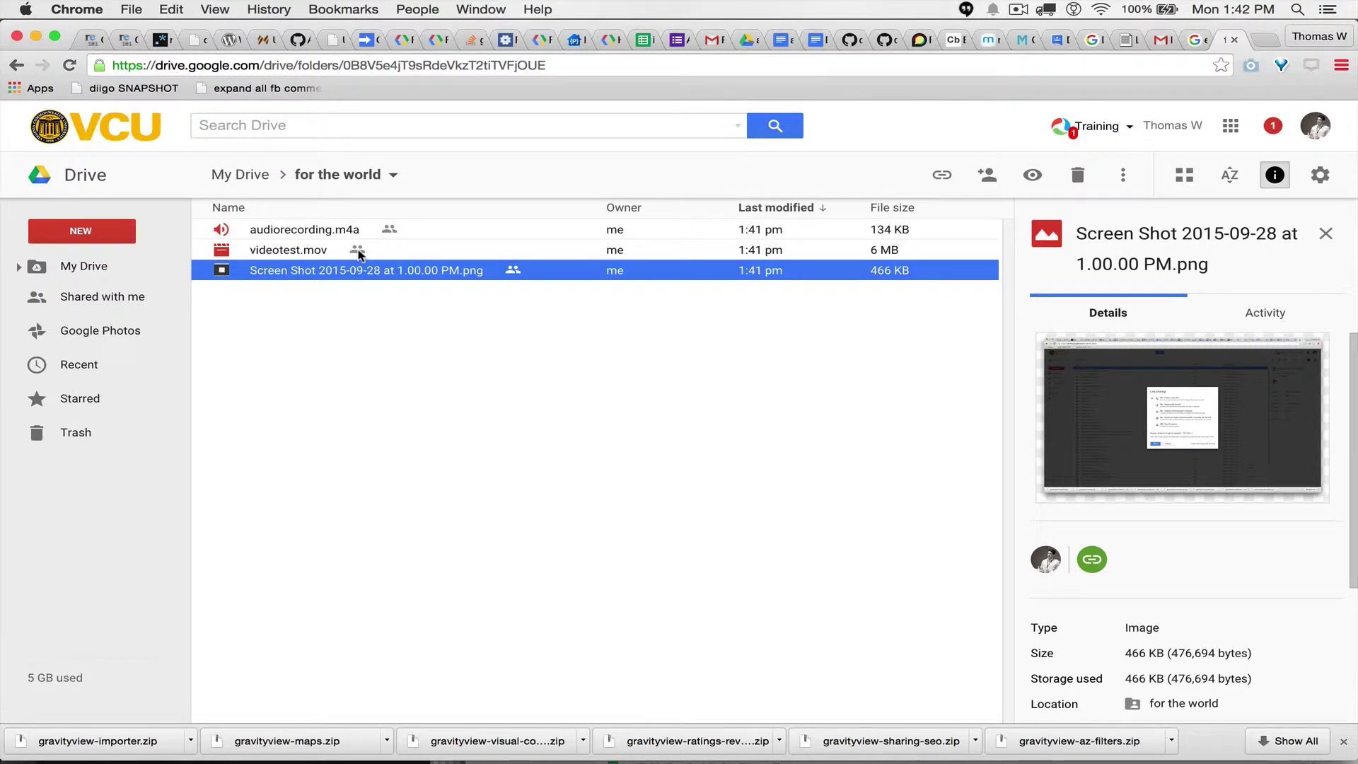
left_click(307, 232)
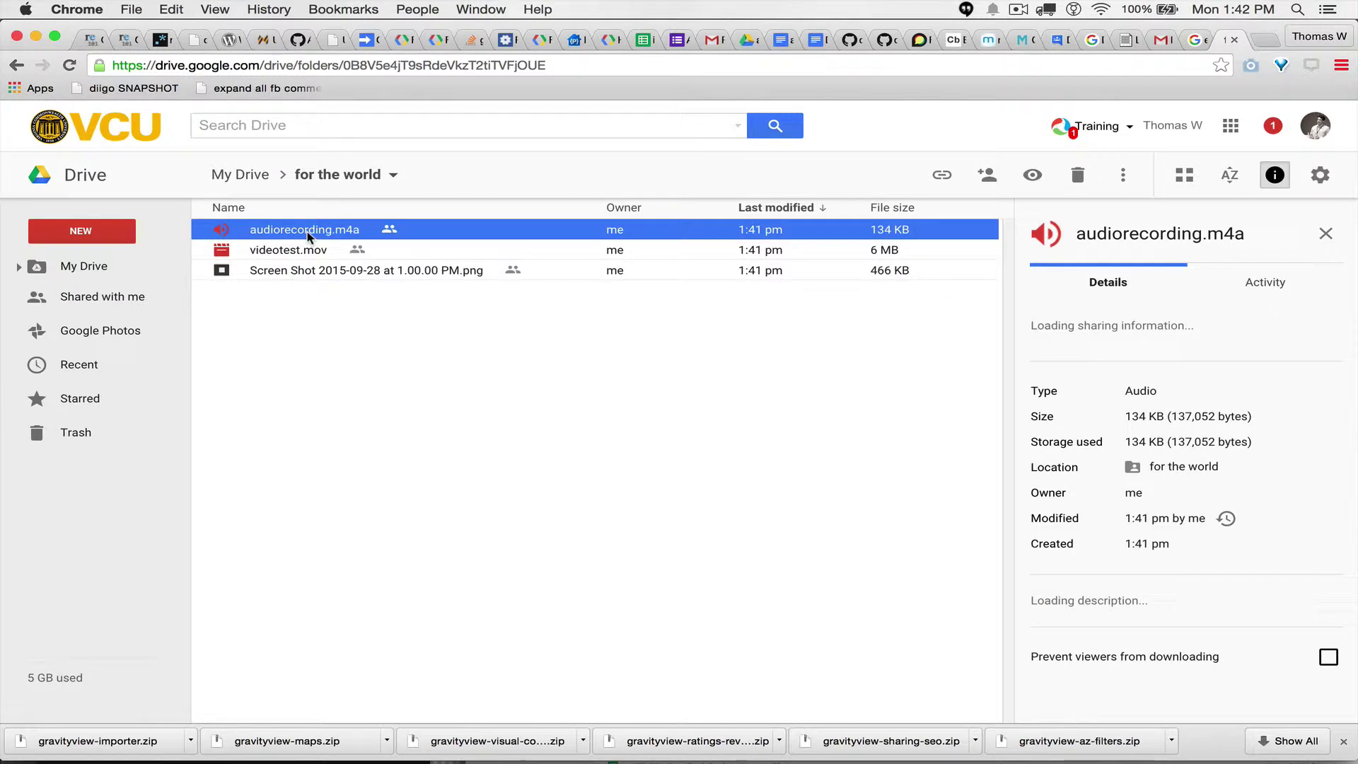
double_click(427, 231)
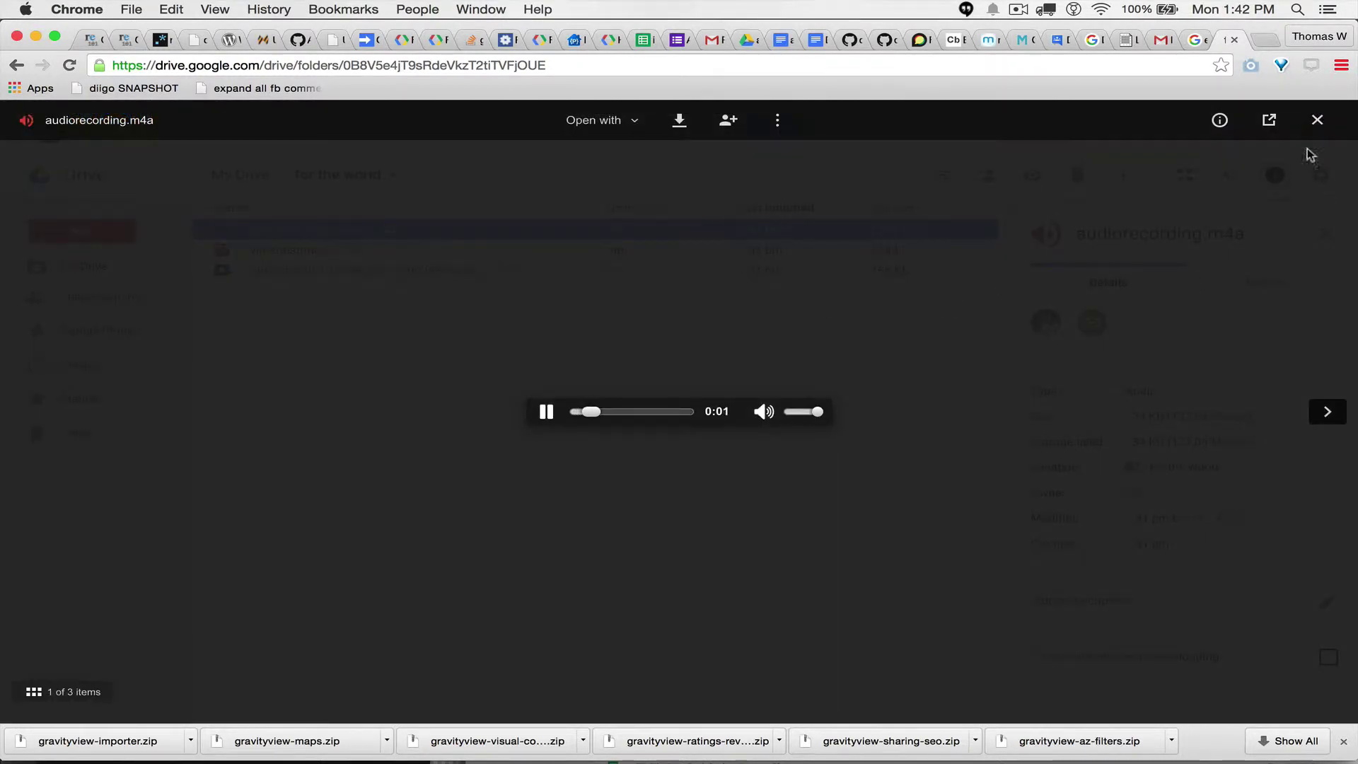
left_click(1268, 120)
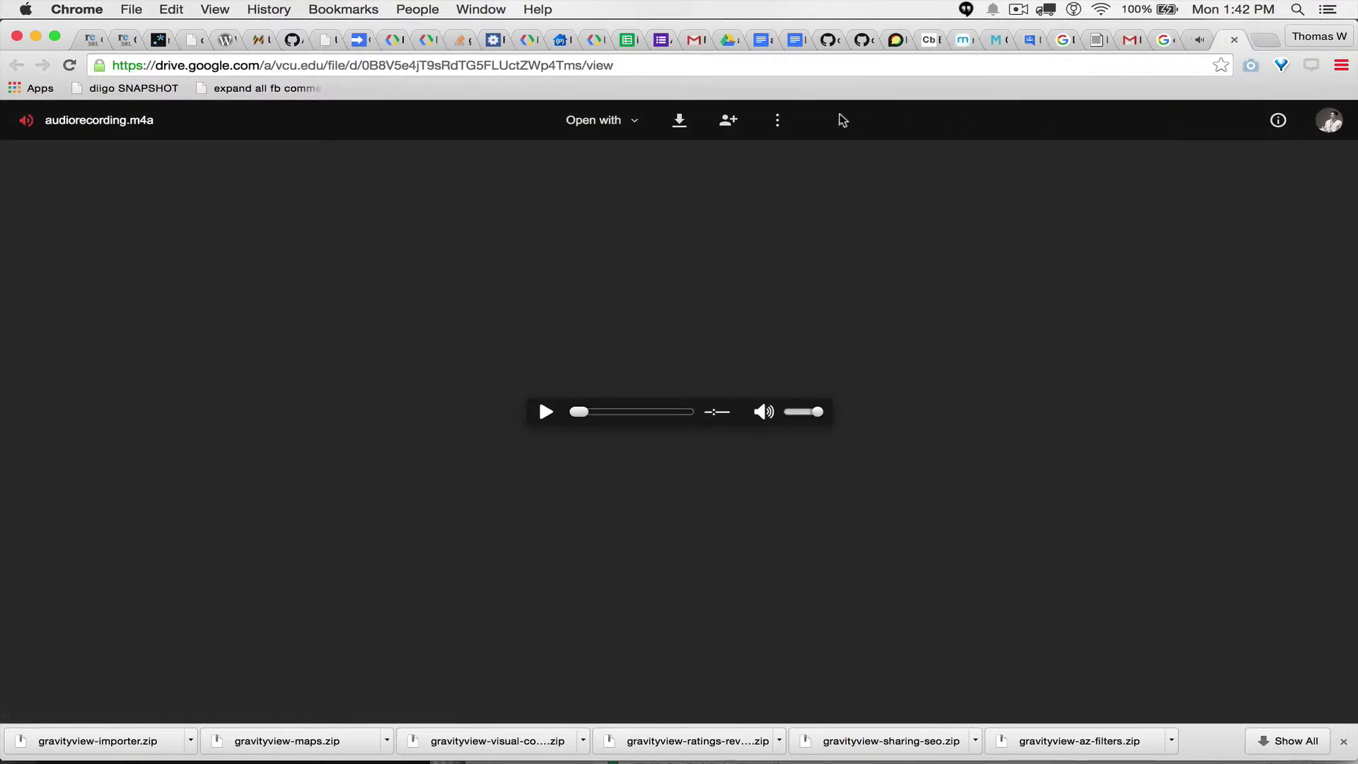
left_click(777, 120)
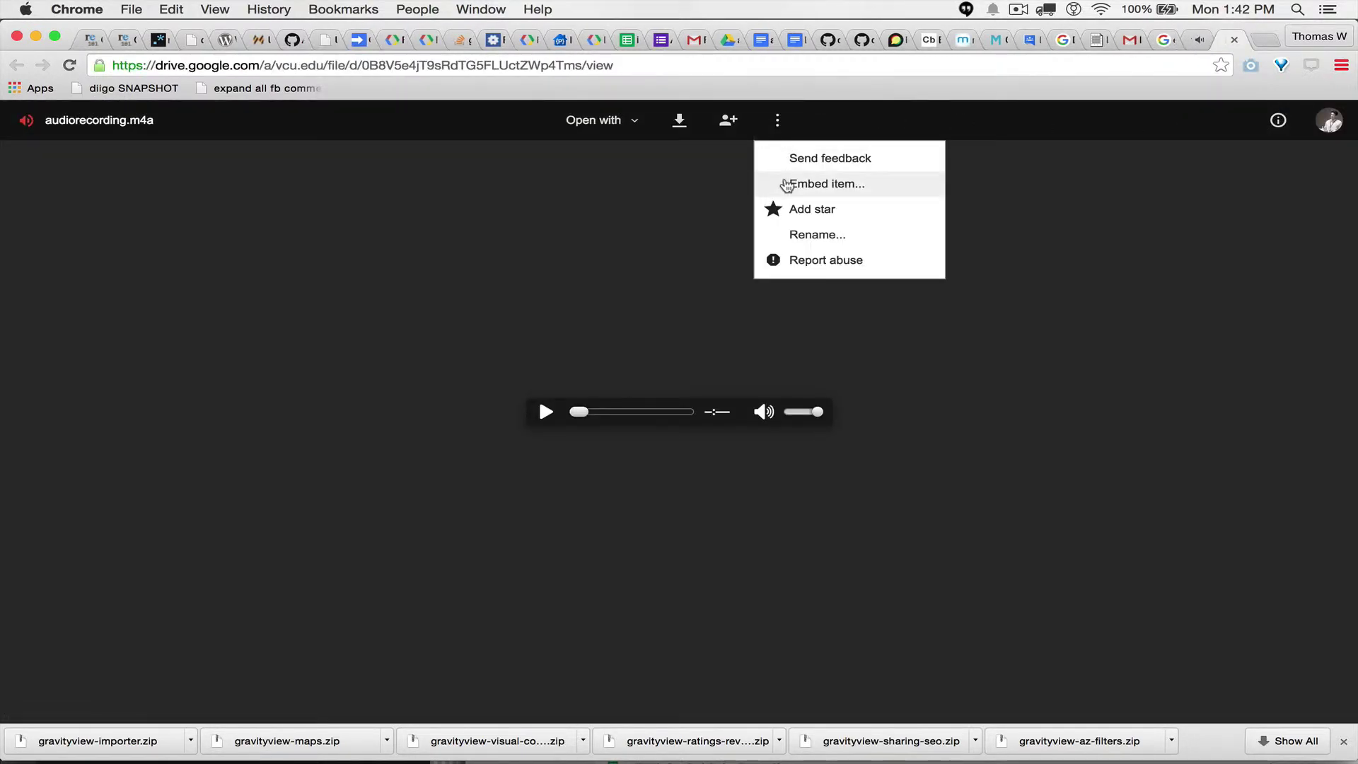
left_click(787, 185)
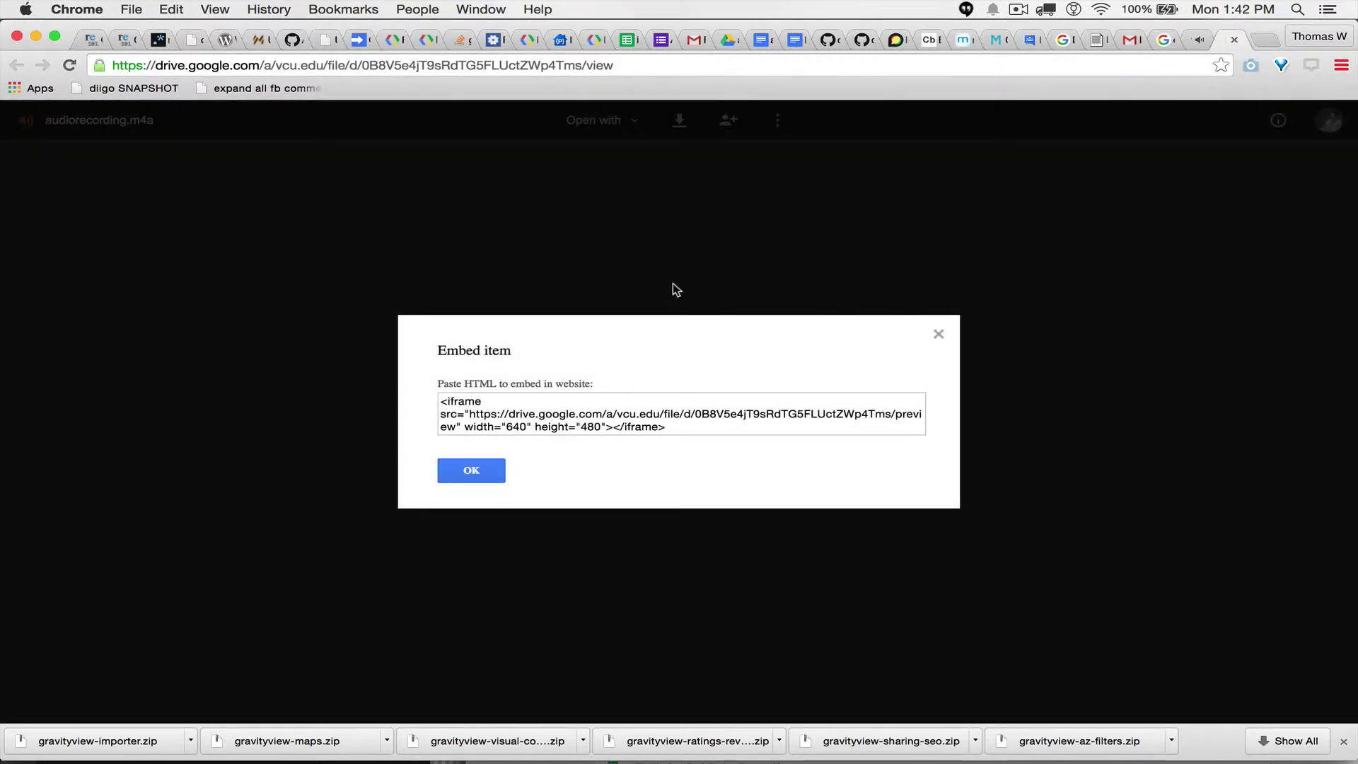
left_click(593, 407)
key("super+c")
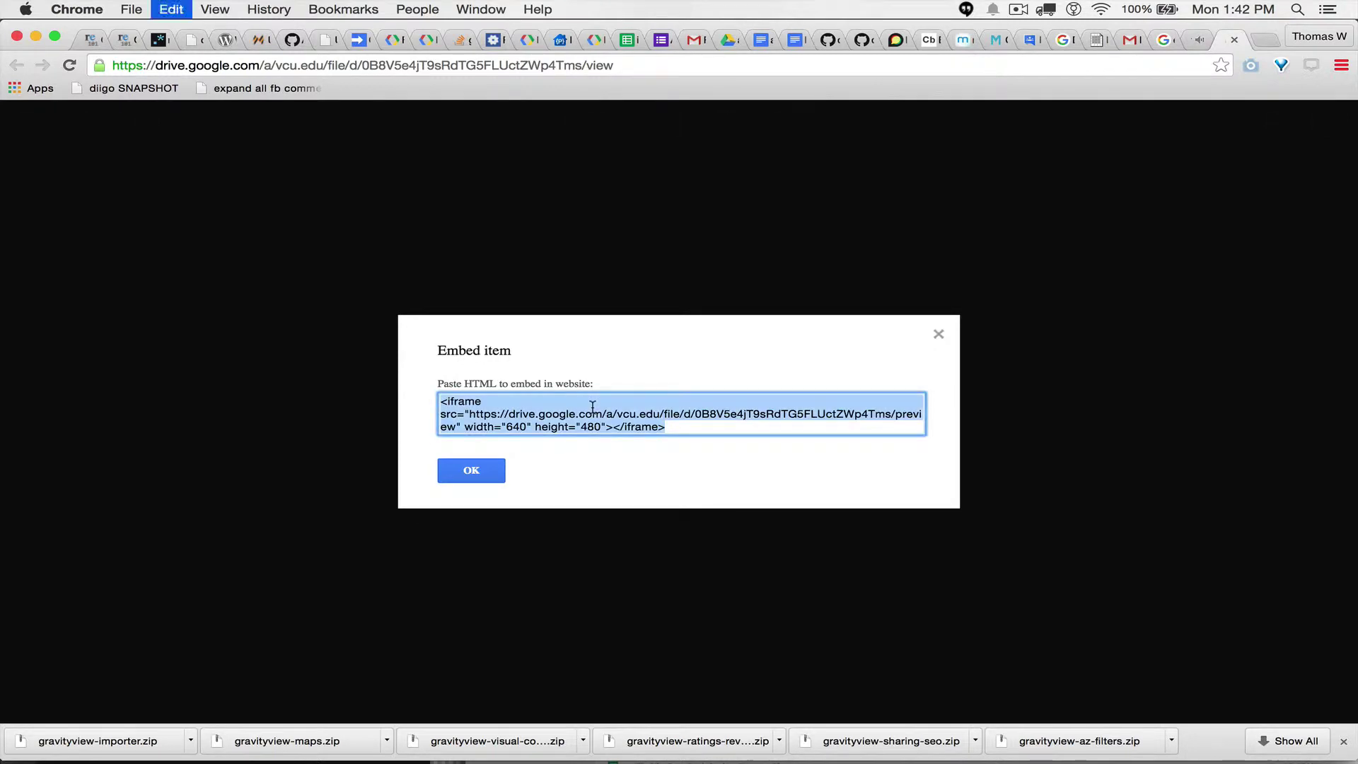
left_click(1194, 39)
left_click(783, 122)
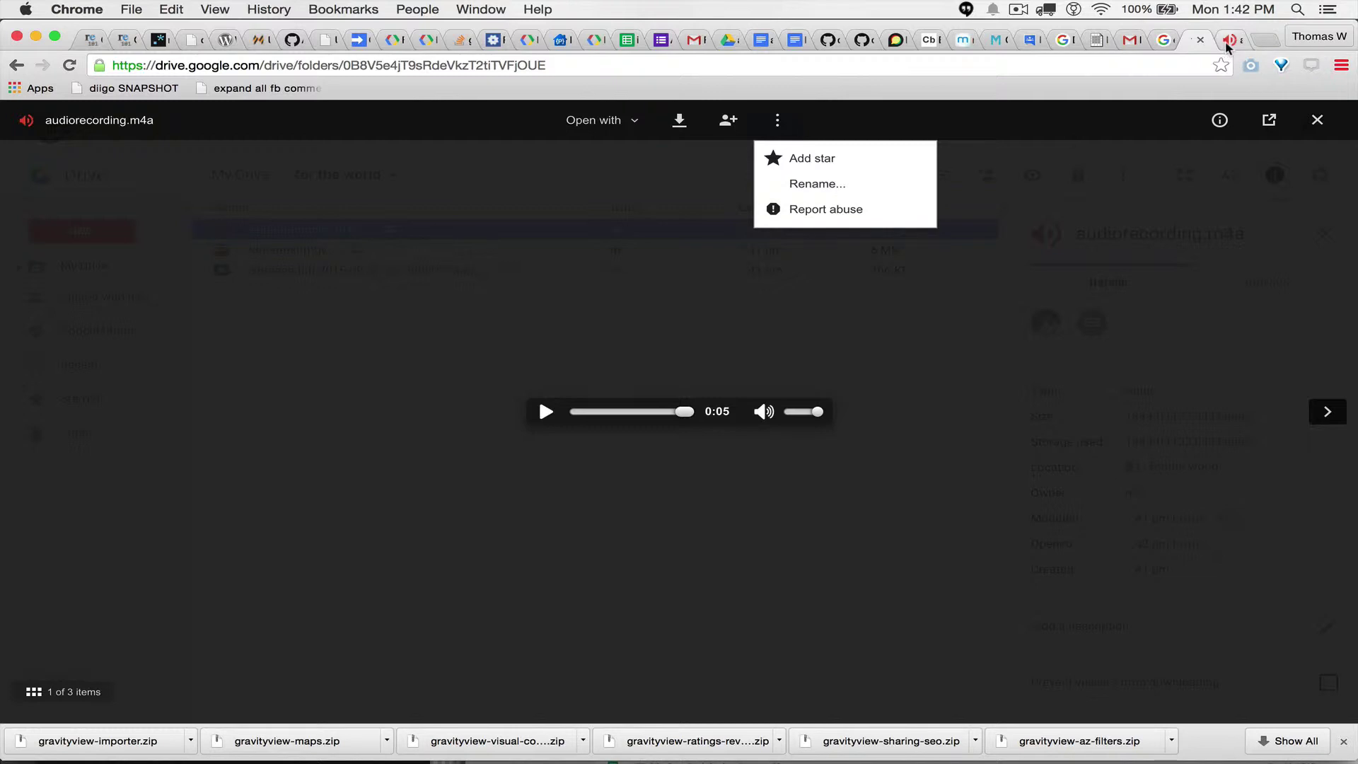
Paste the audio iframe code on a new line below the image iframe
key("super+grave")
key("Return")
key("Return")
key("super+v")
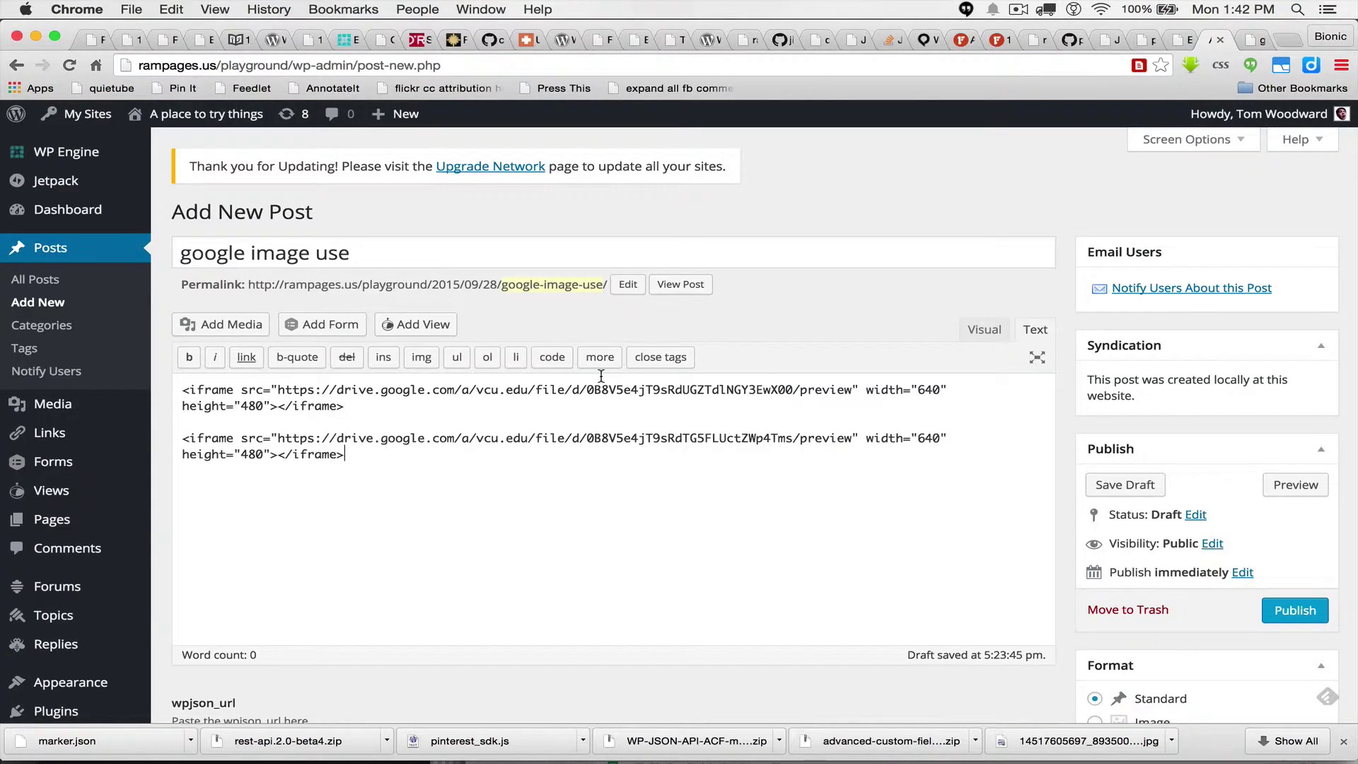
key("Return")
Preview the post and play, then pause, the embedded audio player
left_click(1300, 485)
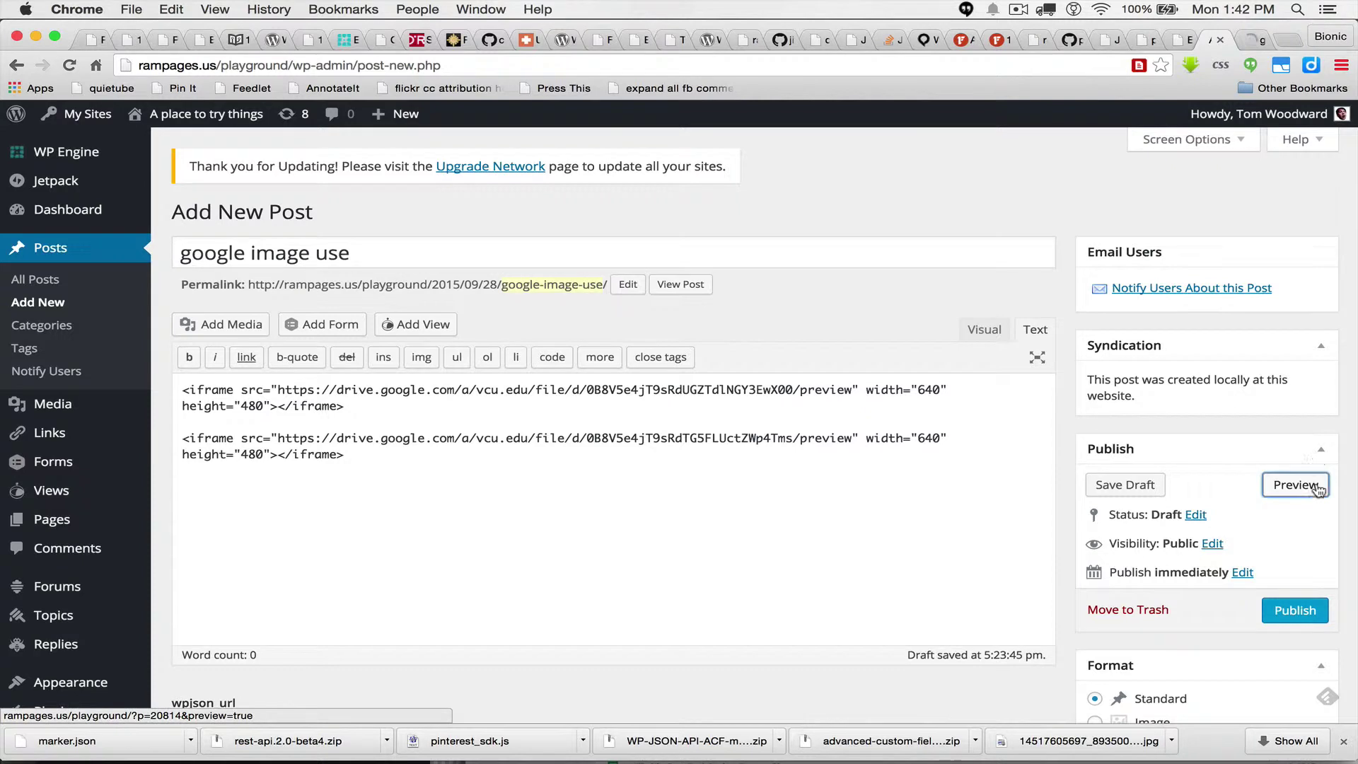
left_click(1244, 39)
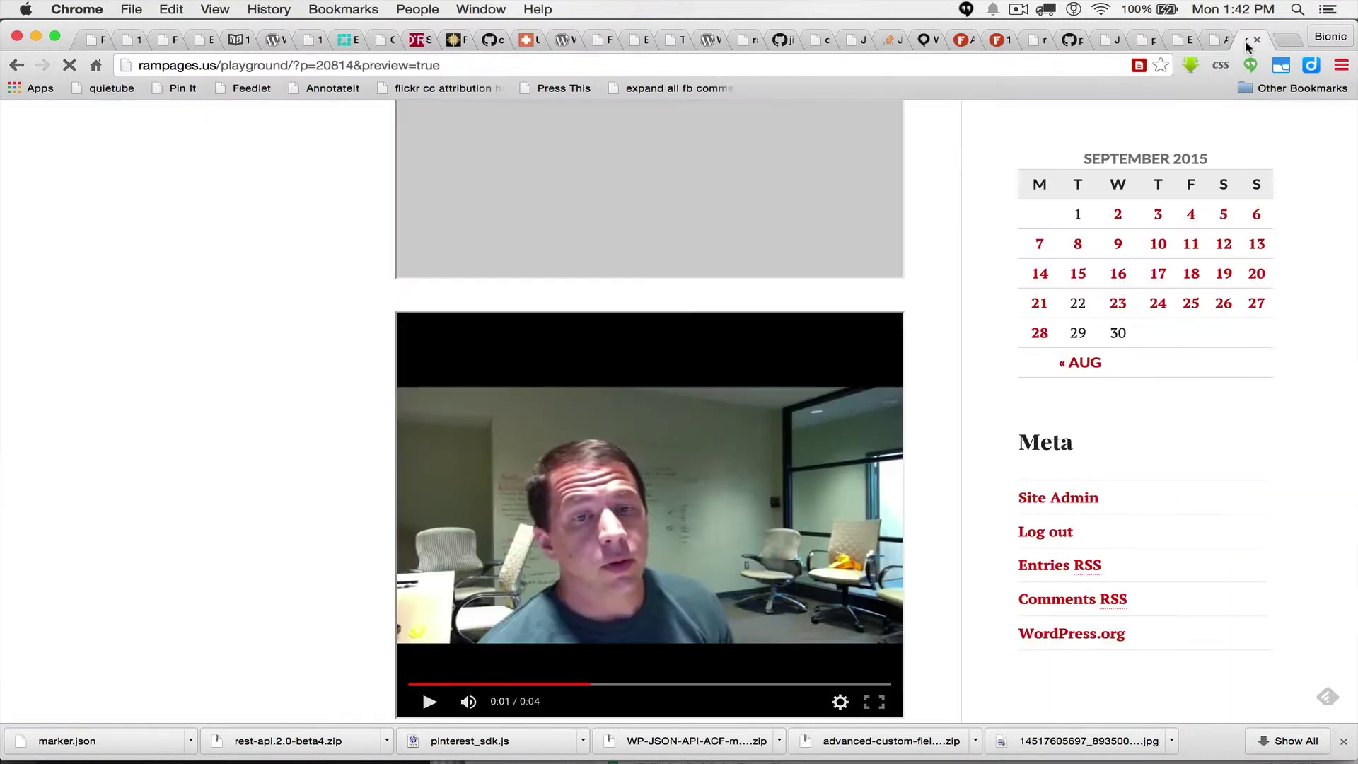
scroll(950, 372, "down", 15)
scroll(950, 373, "up", 3)
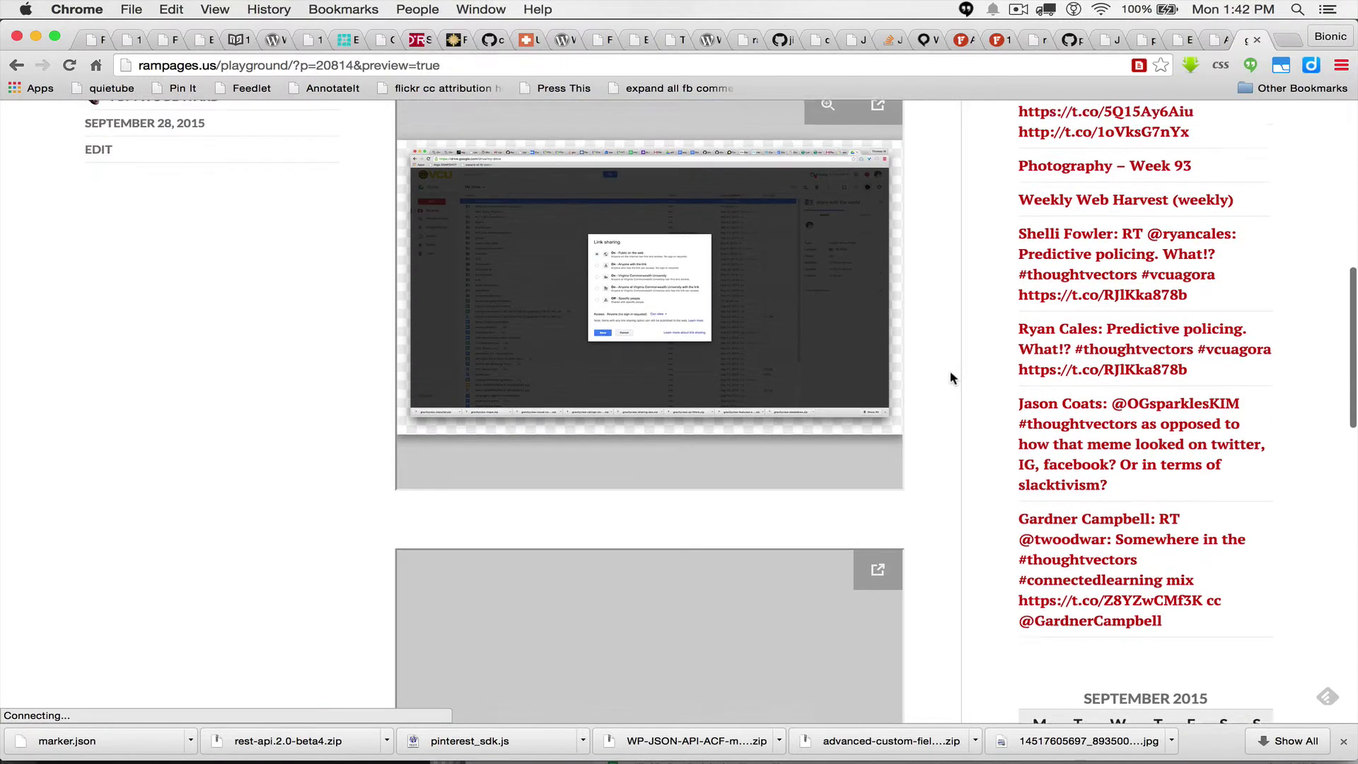
right_click(731, 281)
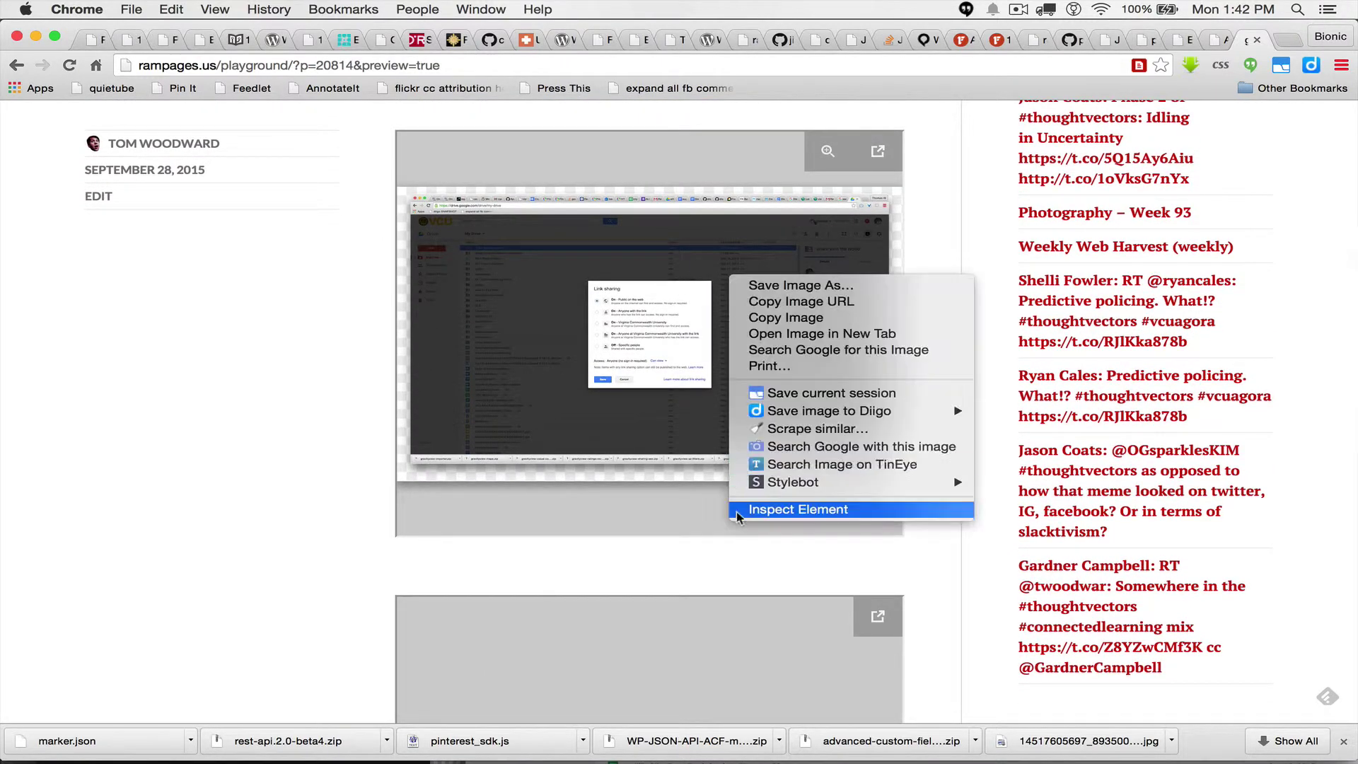
left_click(961, 597)
scroll(960, 596, "down", 1)
scroll(961, 596, "down", 8)
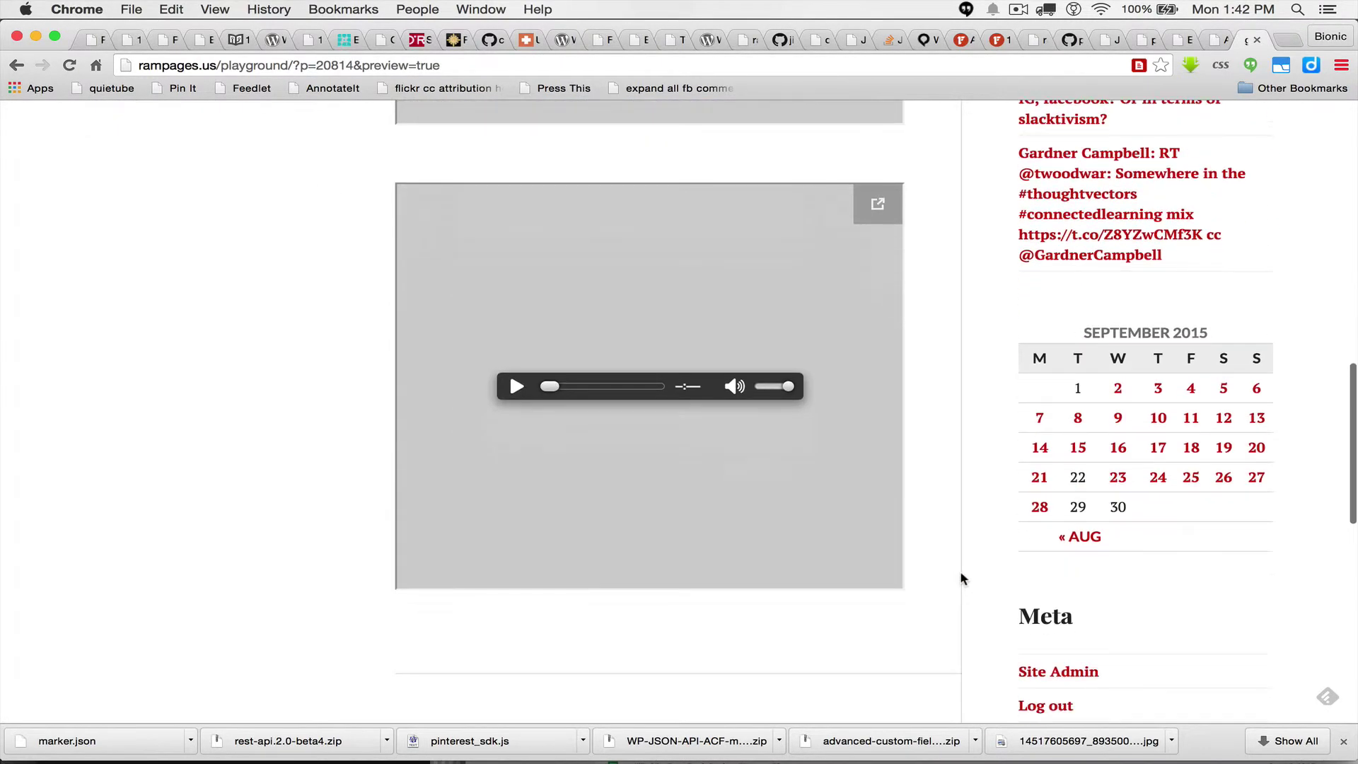
left_click(517, 386)
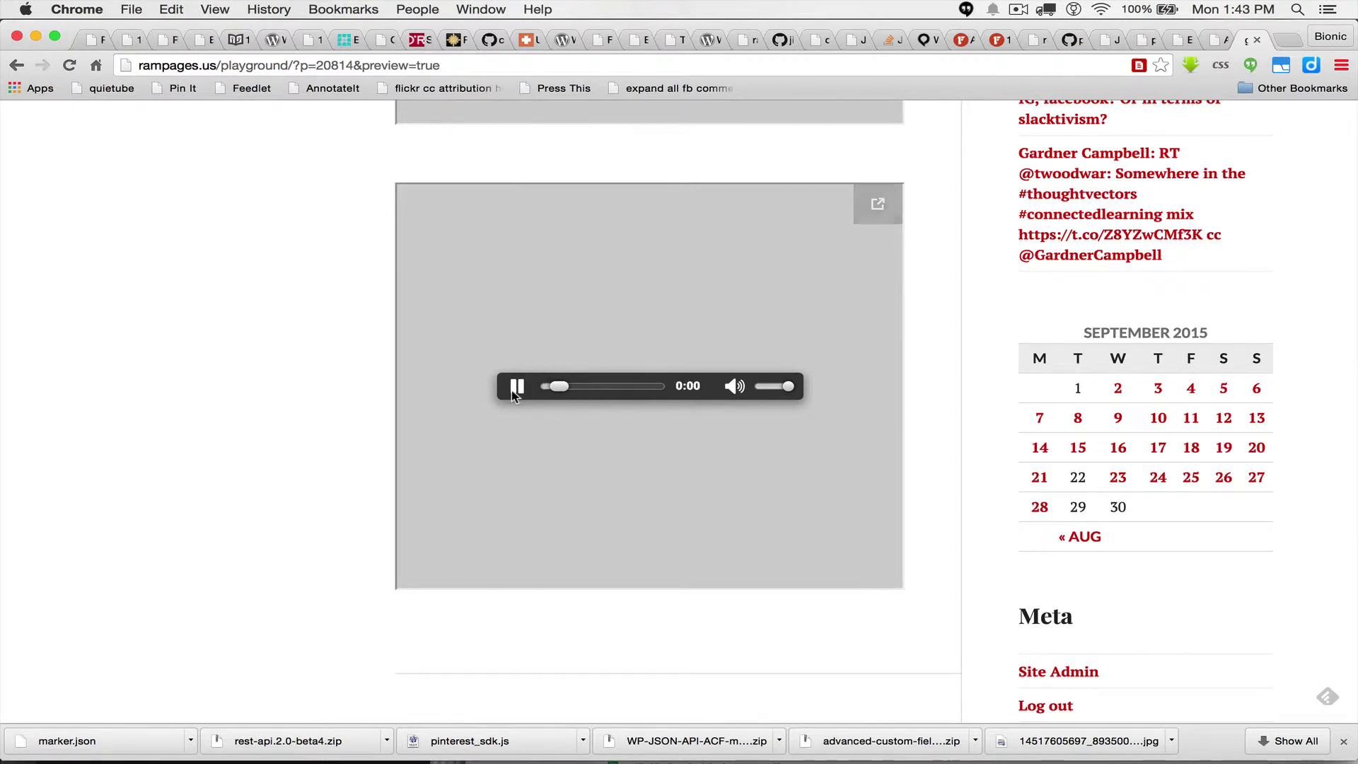
left_click(515, 390)
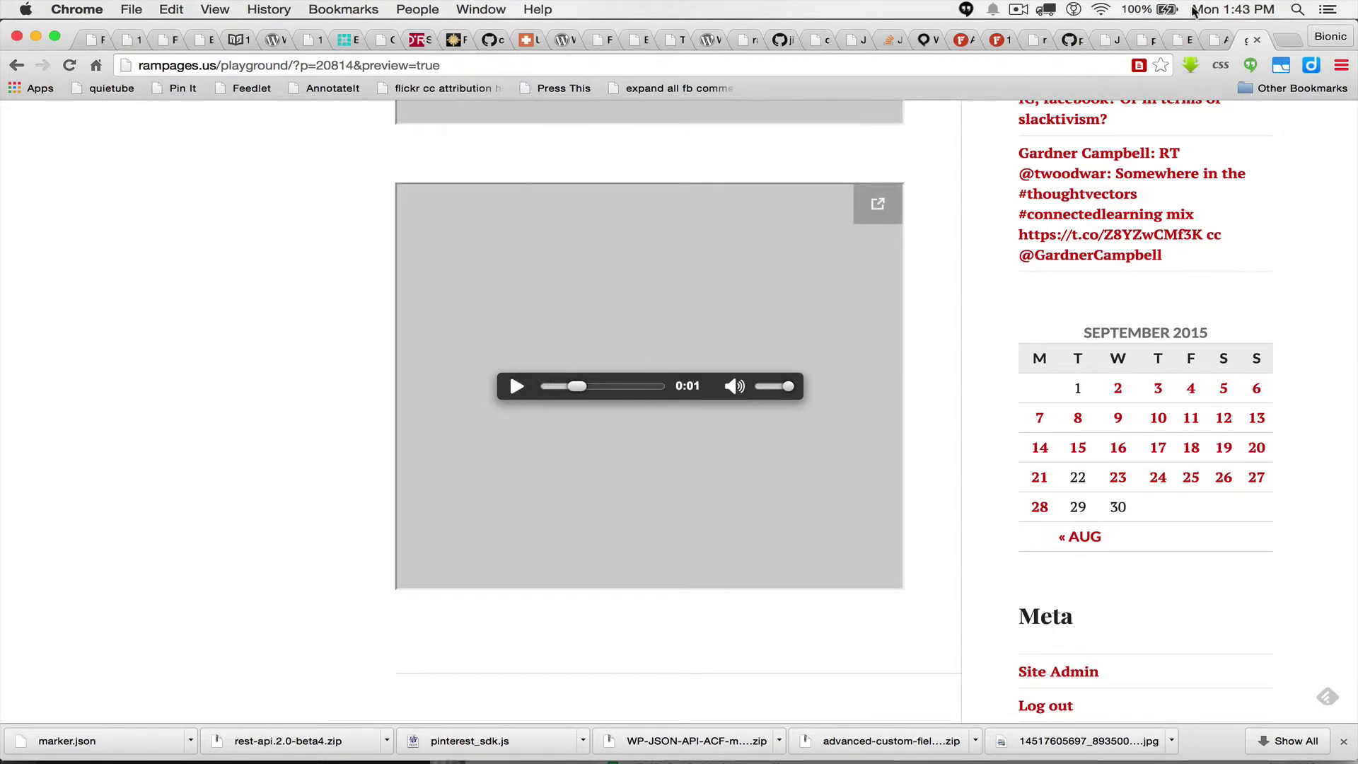
left_click(1215, 40)
left_click(786, 446)
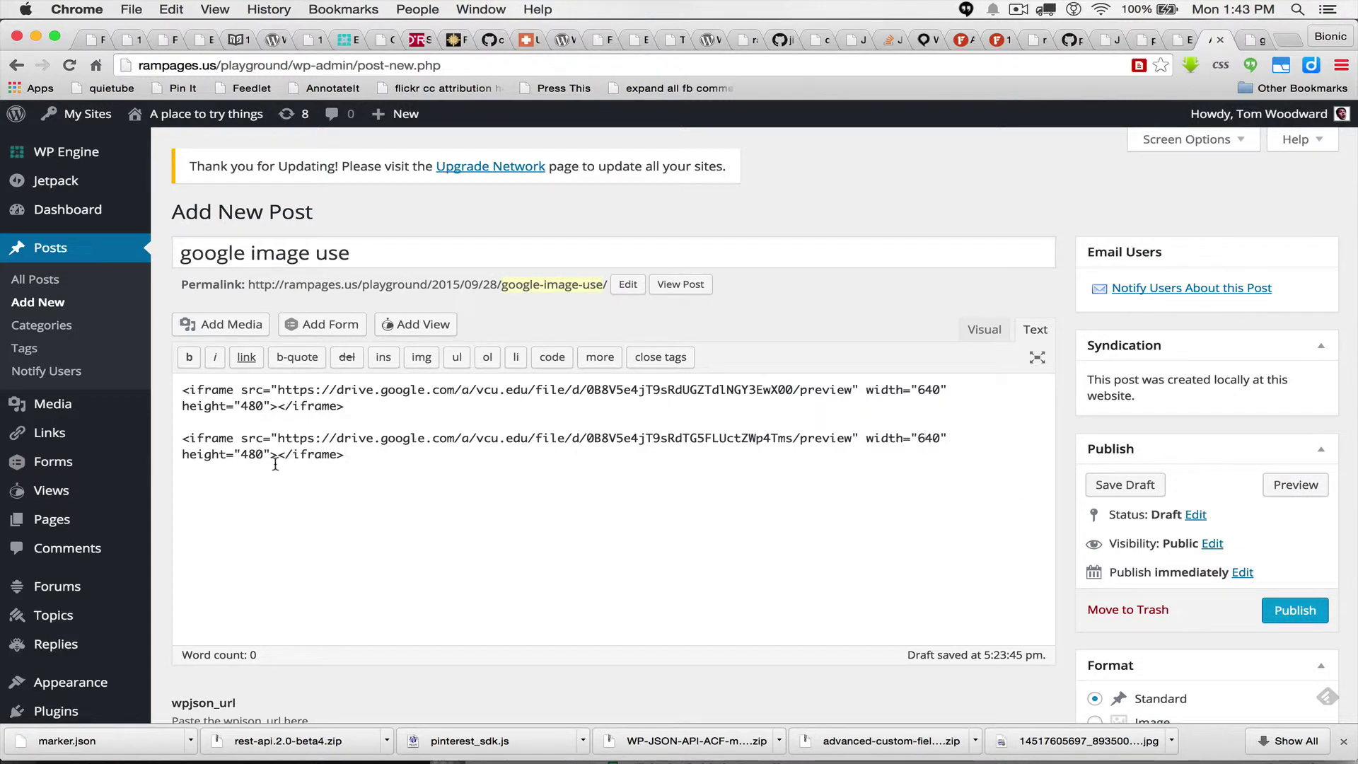
Change the audio iframe height from 480 to 200 and check the shorter player in preview
double_click(245, 453)
type("200")
left_click(1301, 495)
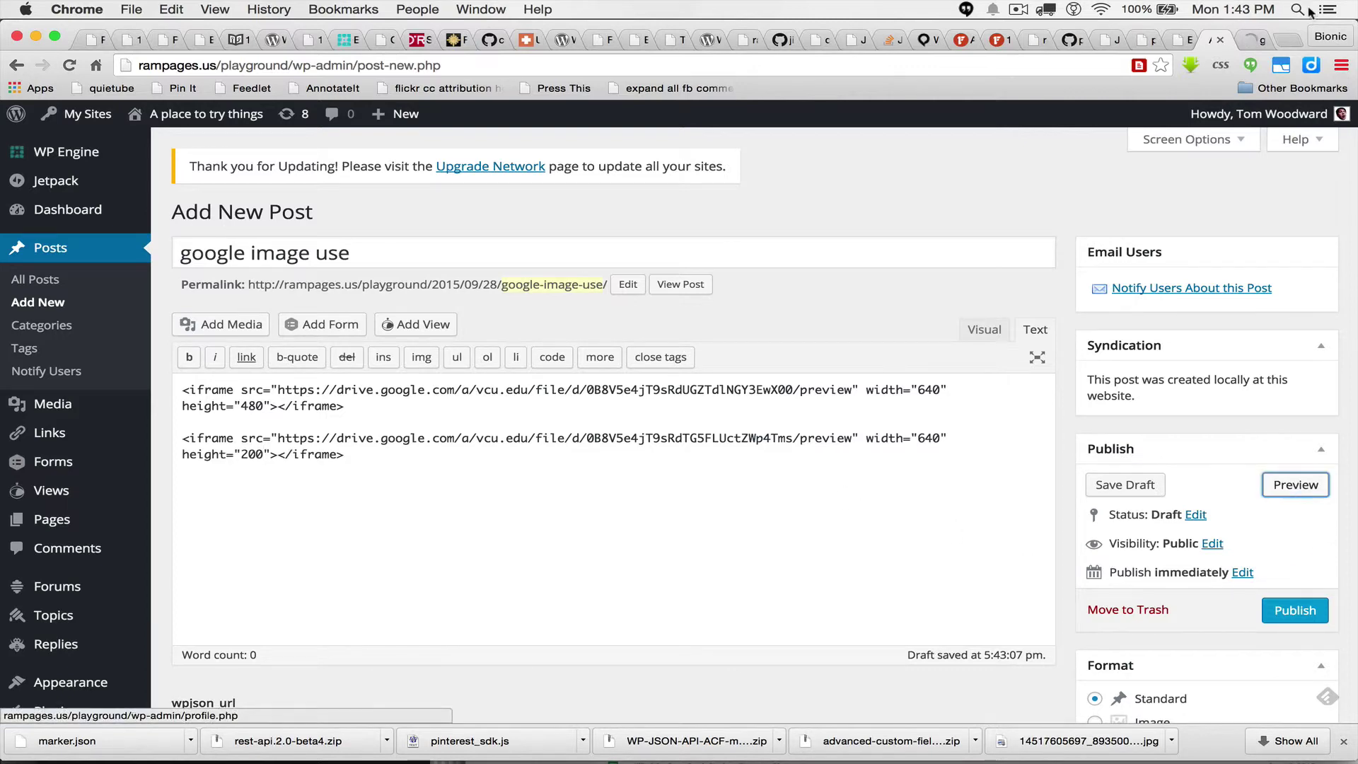
left_click(1238, 40)
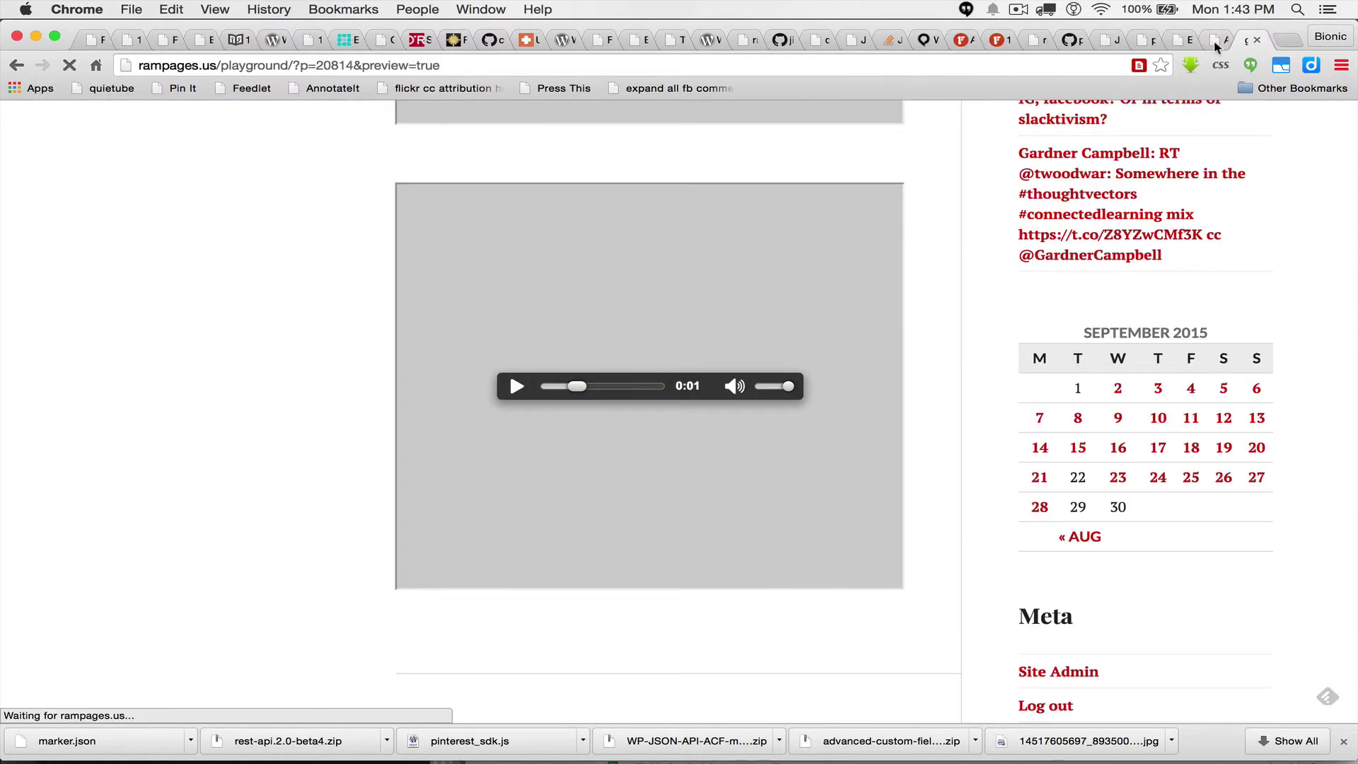
left_click(1217, 42)
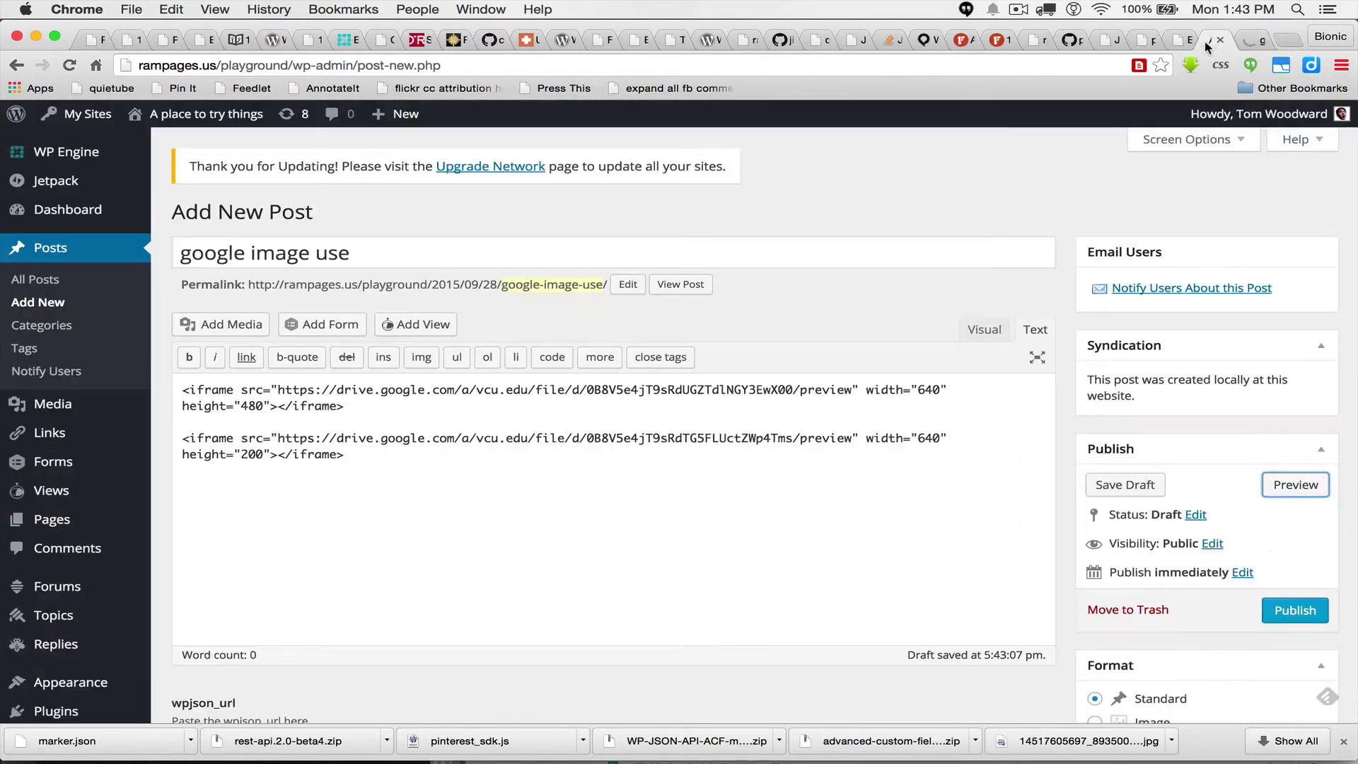
left_click(1042, 342)
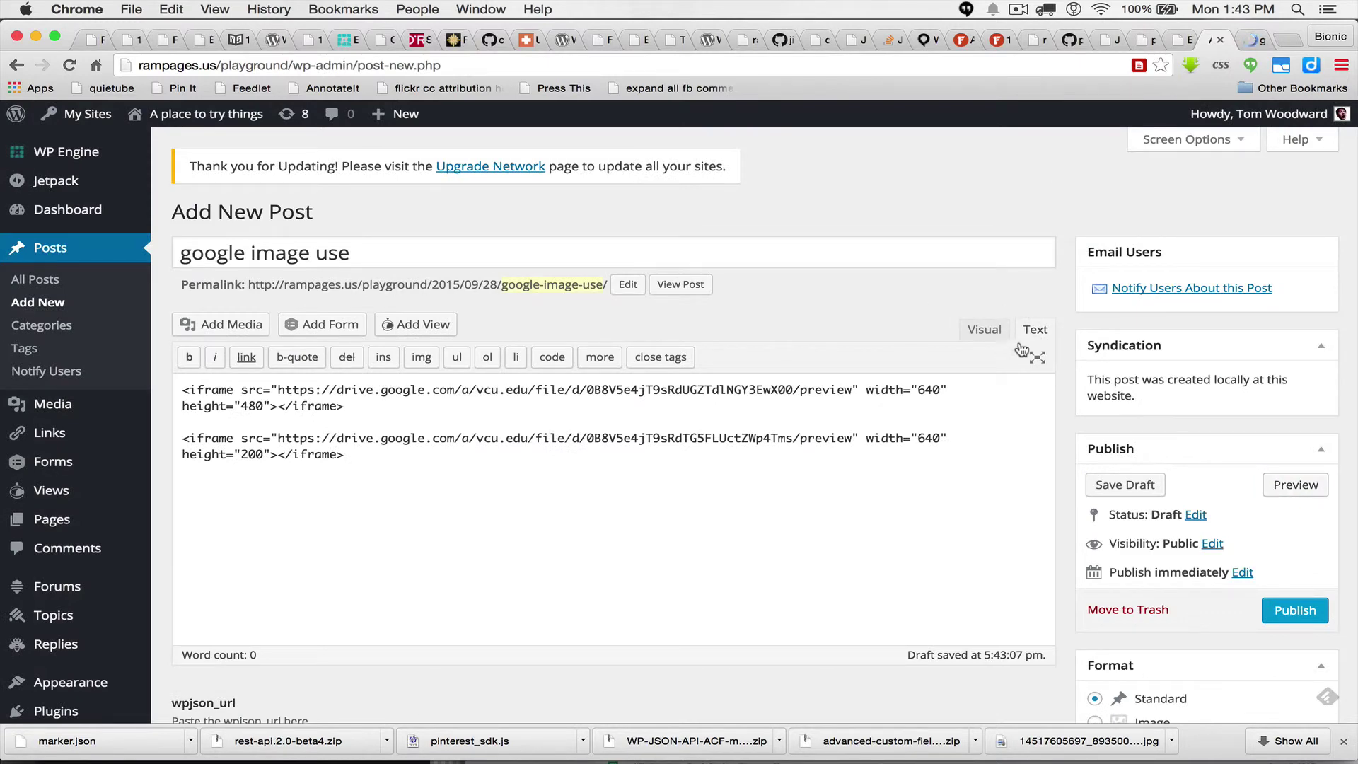
left_click(981, 335)
left_click(1032, 335)
left_click(1253, 37)
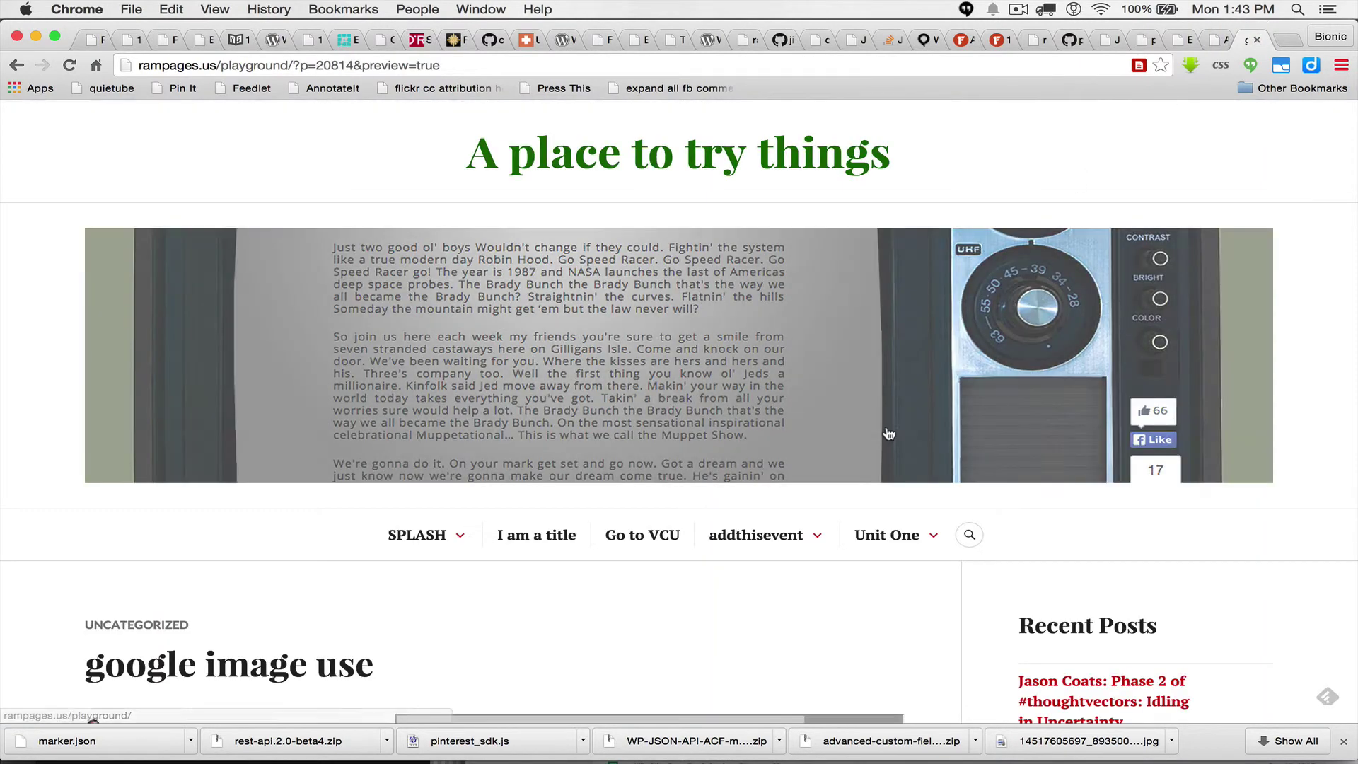
scroll(889, 433, "down", 15)
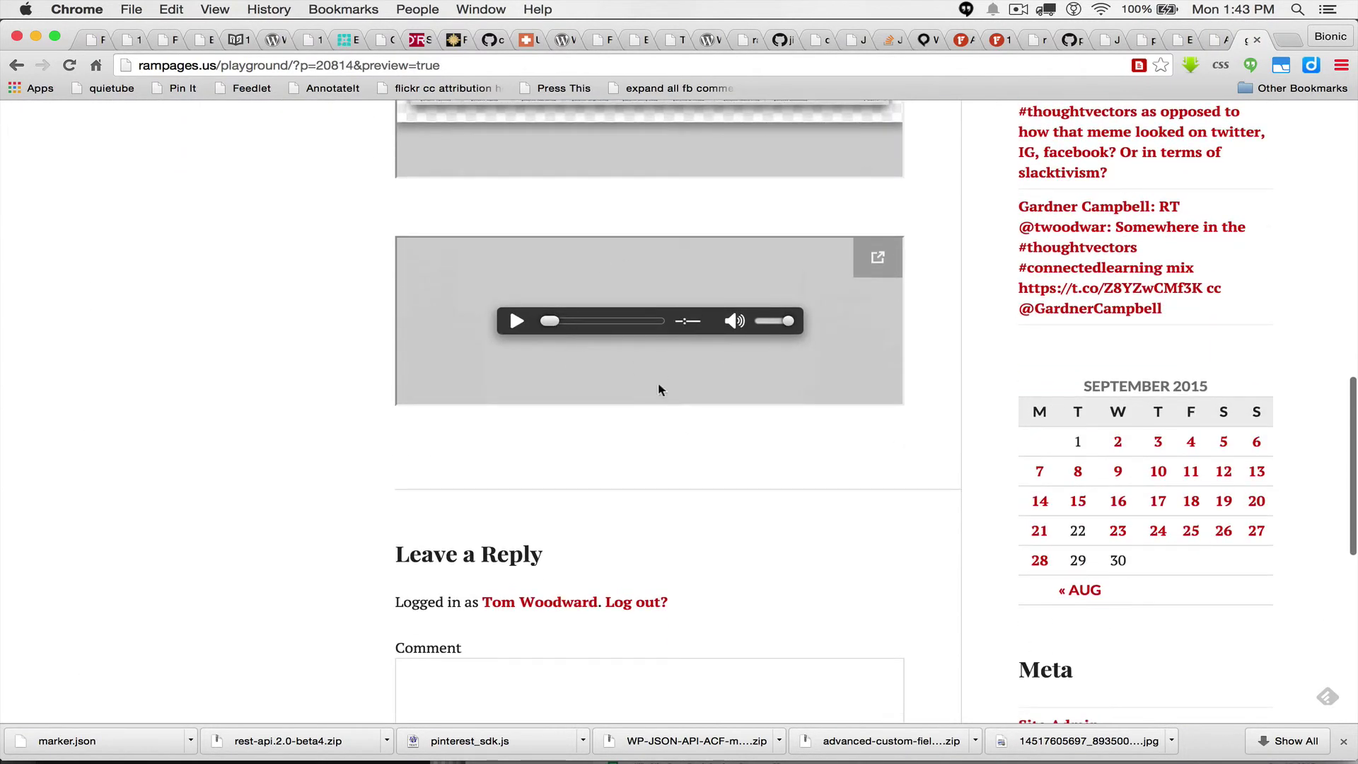